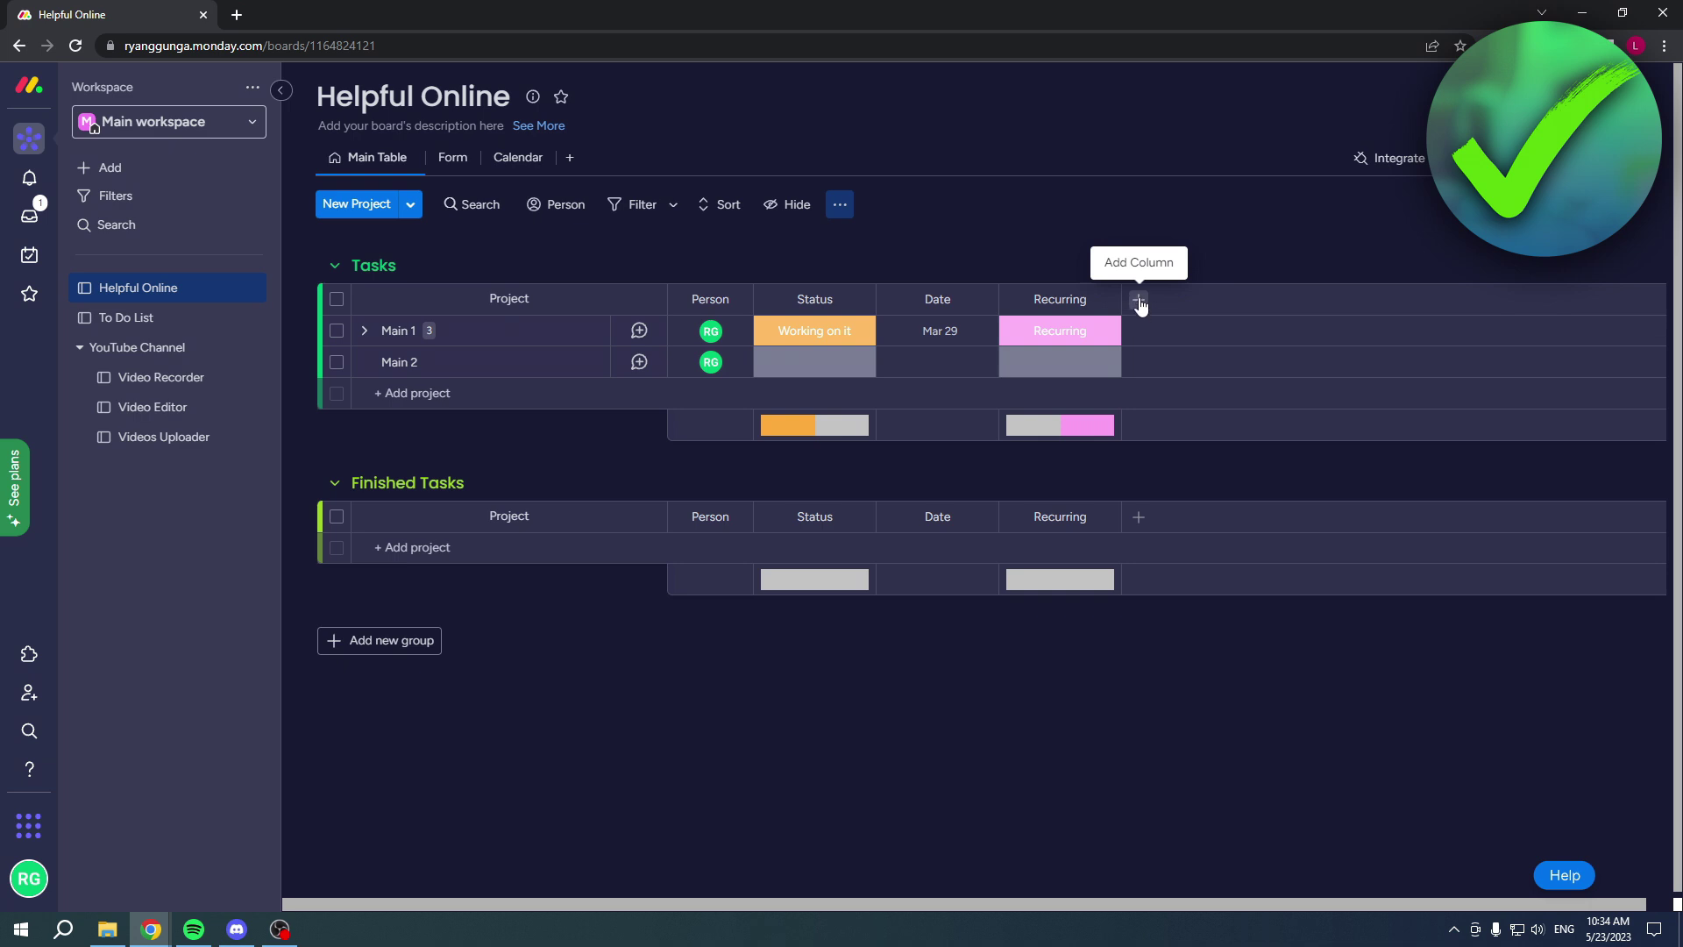
Add a Time Tracking column to the Helpful Online board from Column Center, searching 'track'
{"action": "left_click", "coordinate": [1139, 302]}
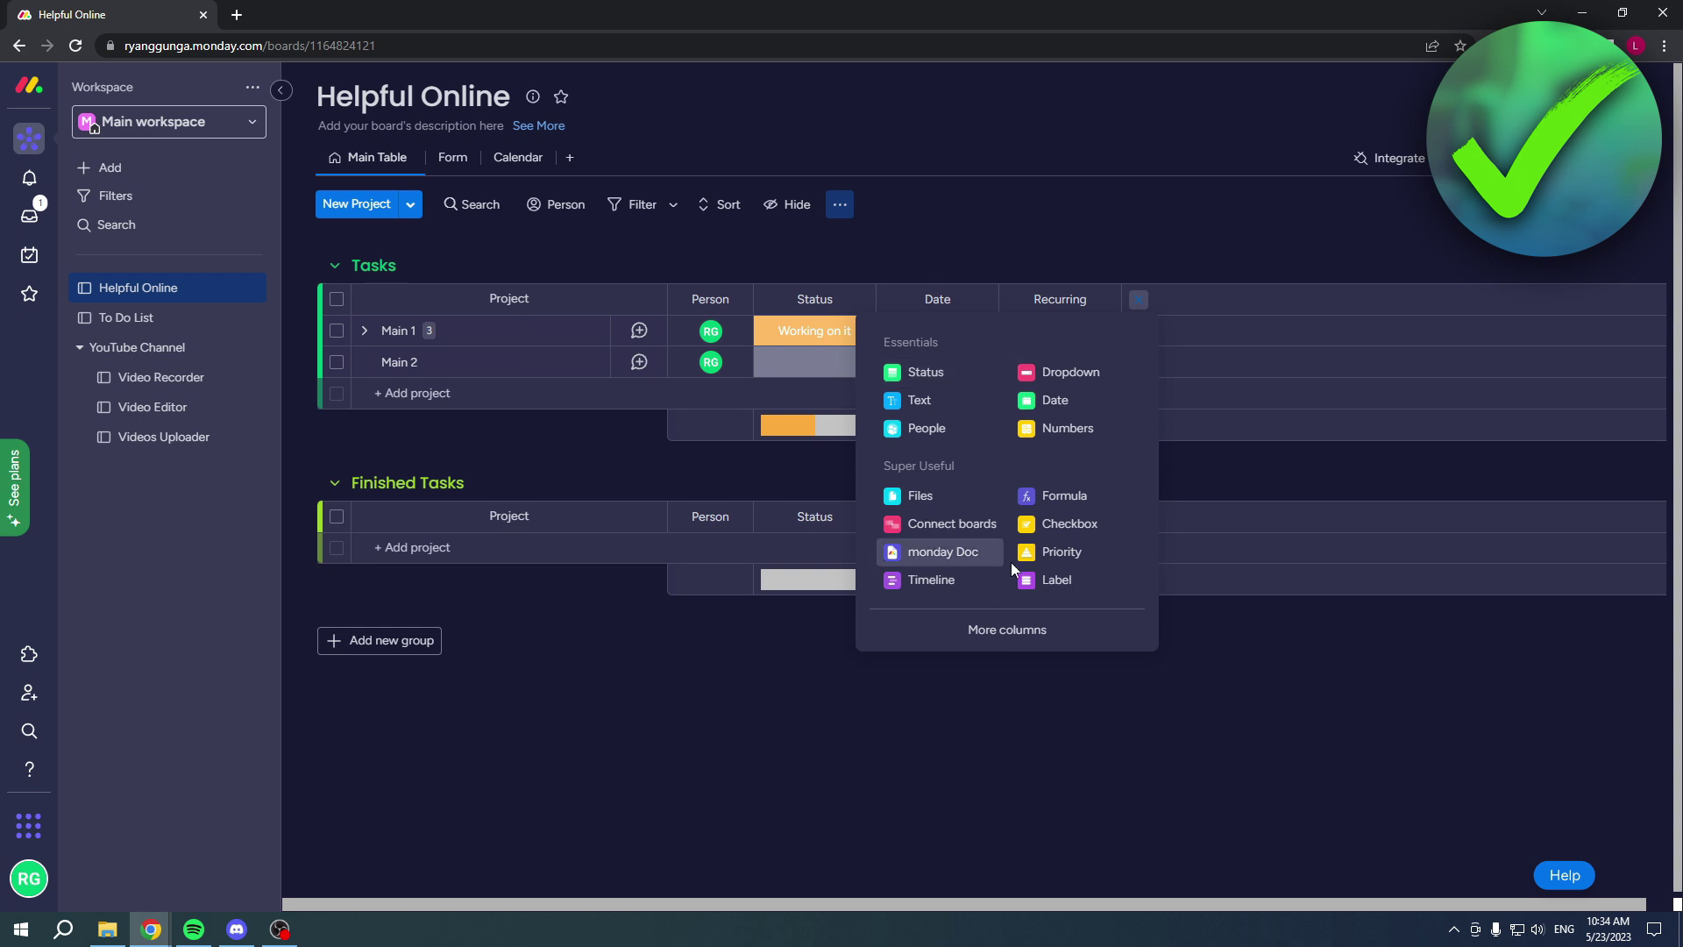
{"action": "left_click", "coordinate": [1014, 640]}
{"action": "scroll", "coordinate": [1013, 653], "scroll_direction": "down", "scroll_amount": 3}
{"action": "scroll", "coordinate": [1012, 658], "scroll_direction": "down", "scroll_amount": 15}
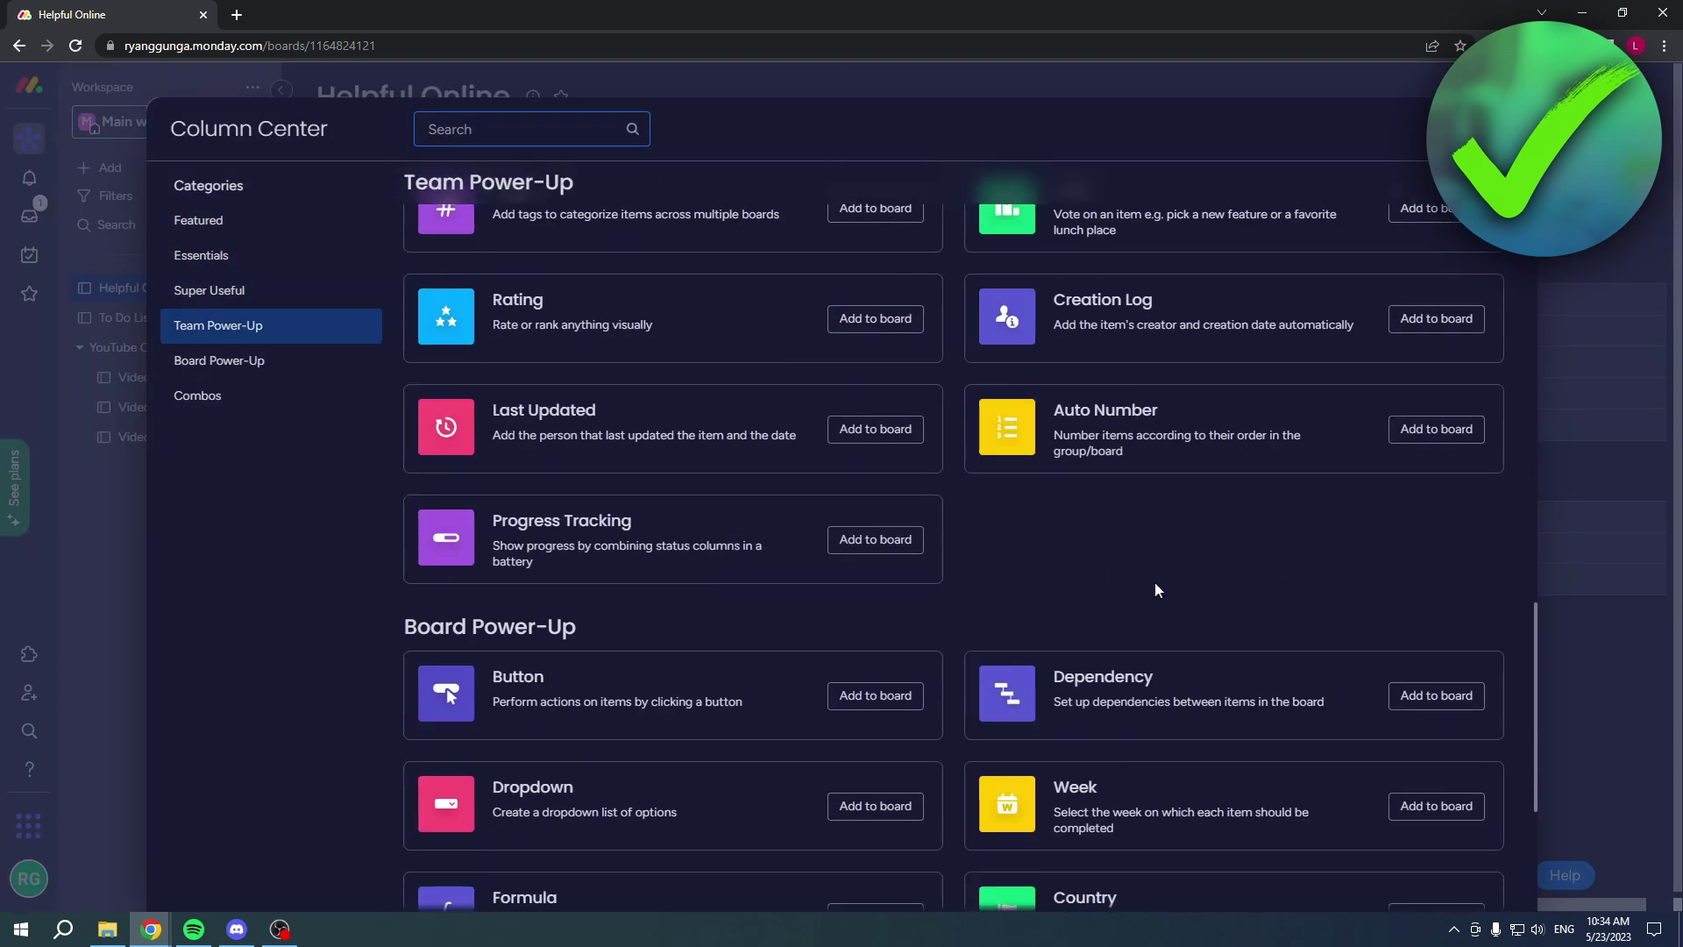
{"action": "scroll", "coordinate": [964, 569], "scroll_direction": "up", "scroll_amount": 5}
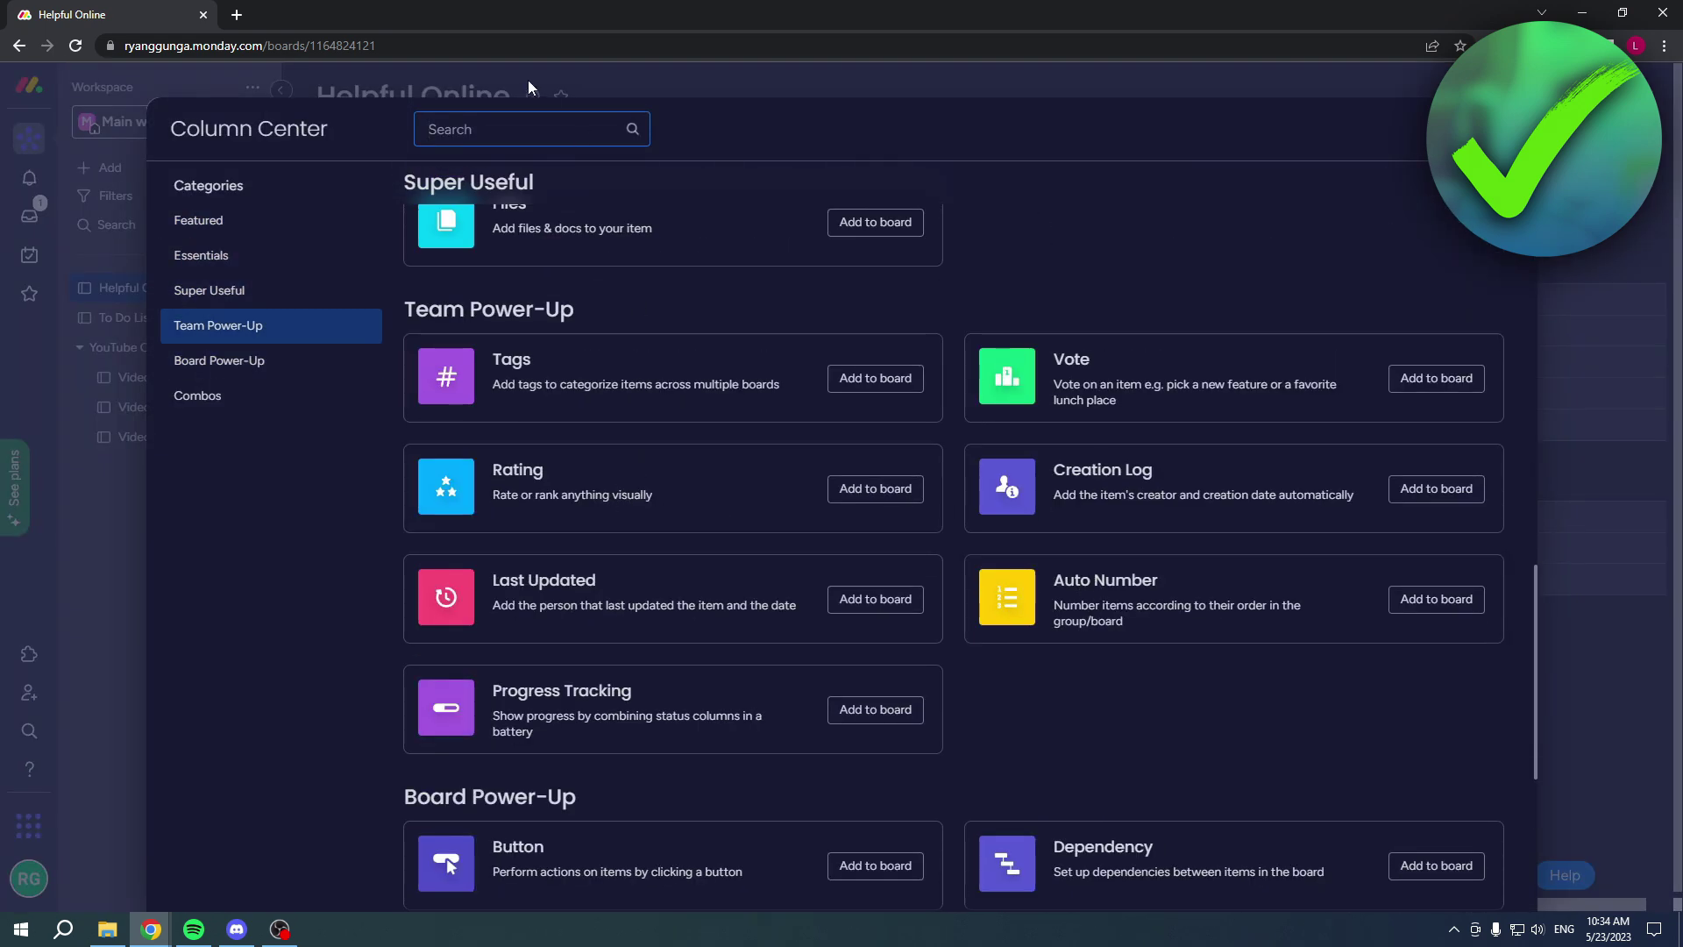
{"action": "type", "text": "track"}
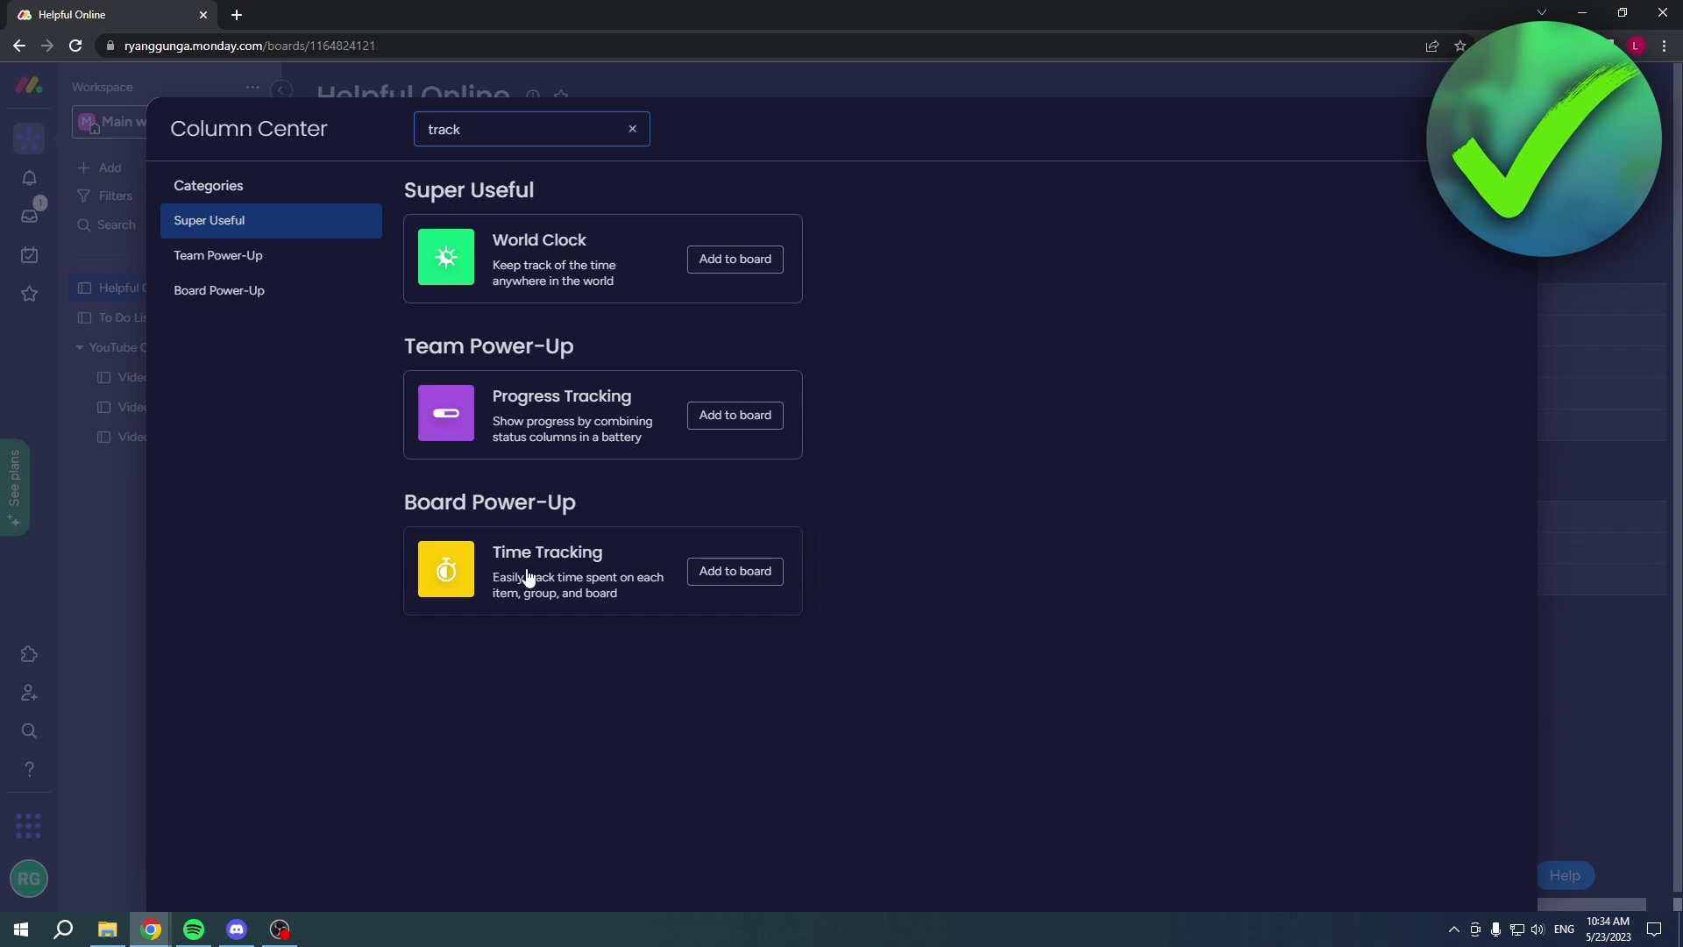
{"action": "left_click", "coordinate": [736, 573]}
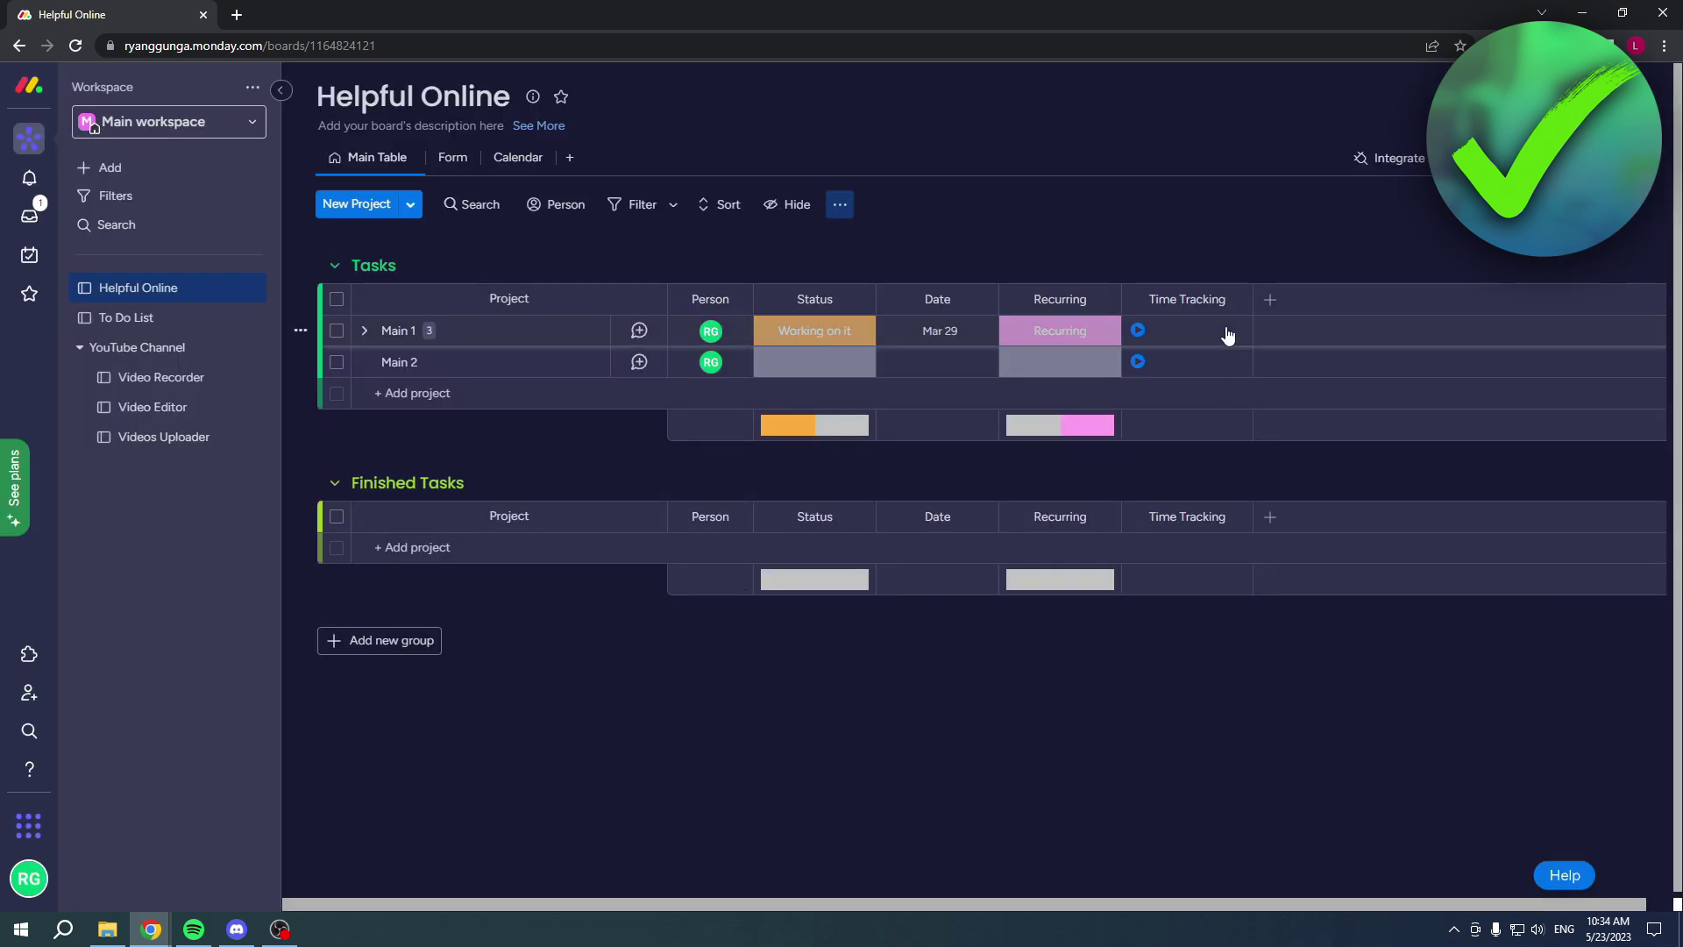
Time Main 1 to 0m 8s and Main 2 to 0m 4s, then check Main 1's log
{"action": "left_click", "coordinate": [1137, 331]}
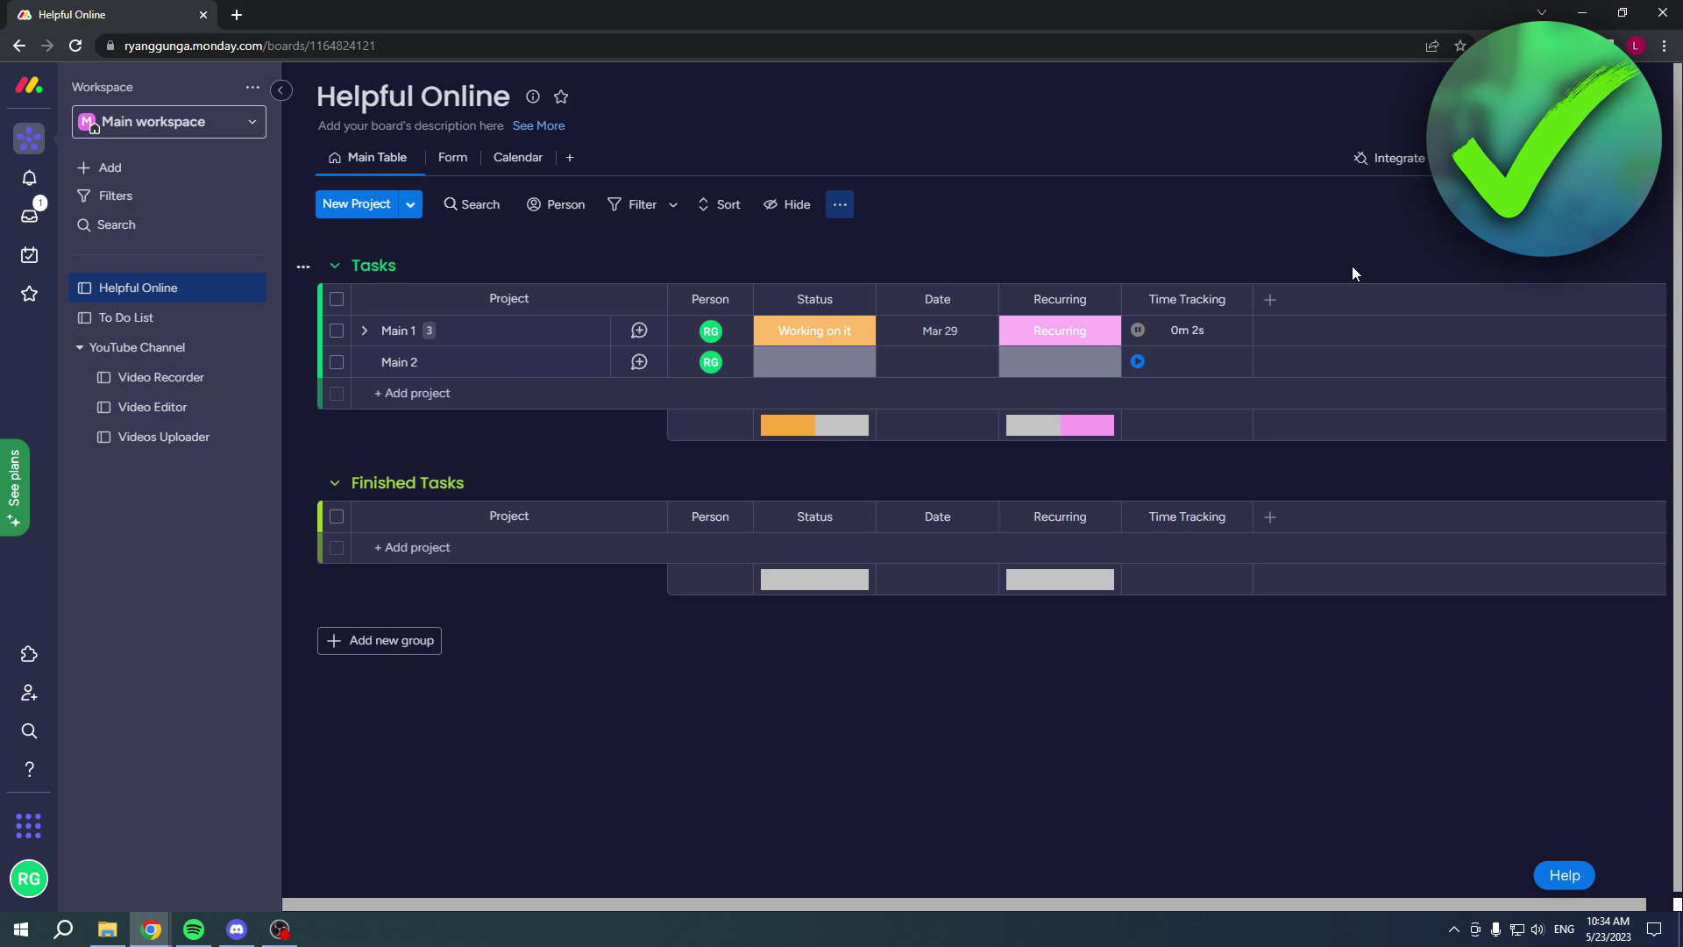
{"action": "left_click", "coordinate": [1137, 361]}
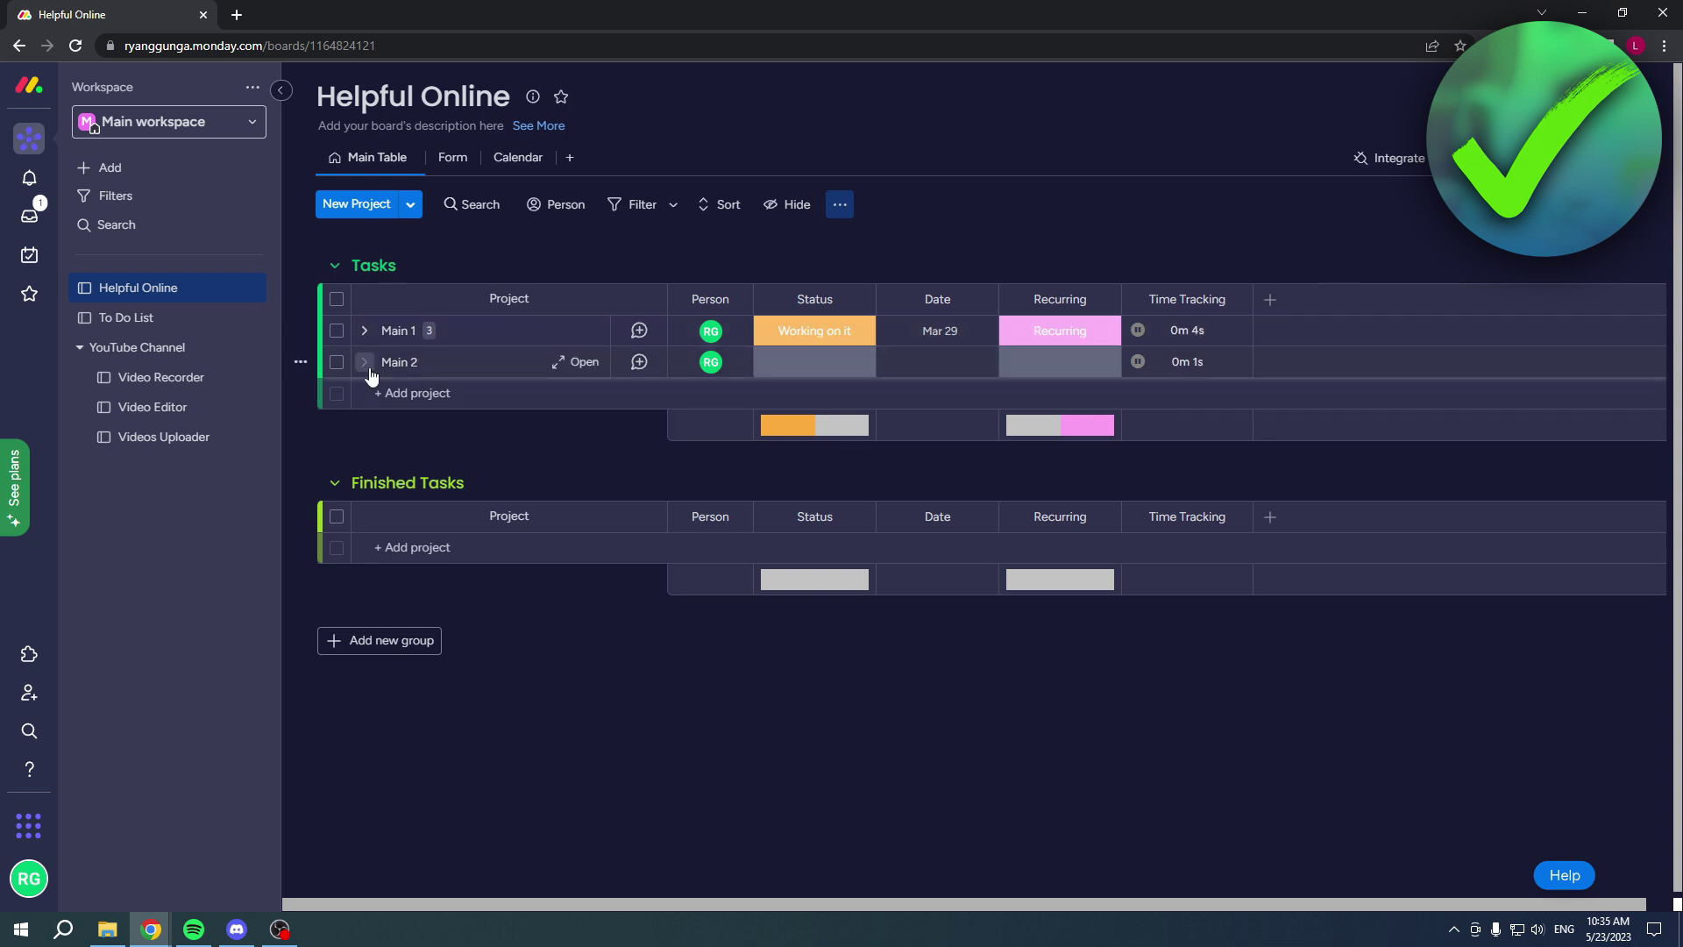
{"action": "left_click", "coordinate": [1137, 330]}
{"action": "left_click", "coordinate": [1137, 361]}
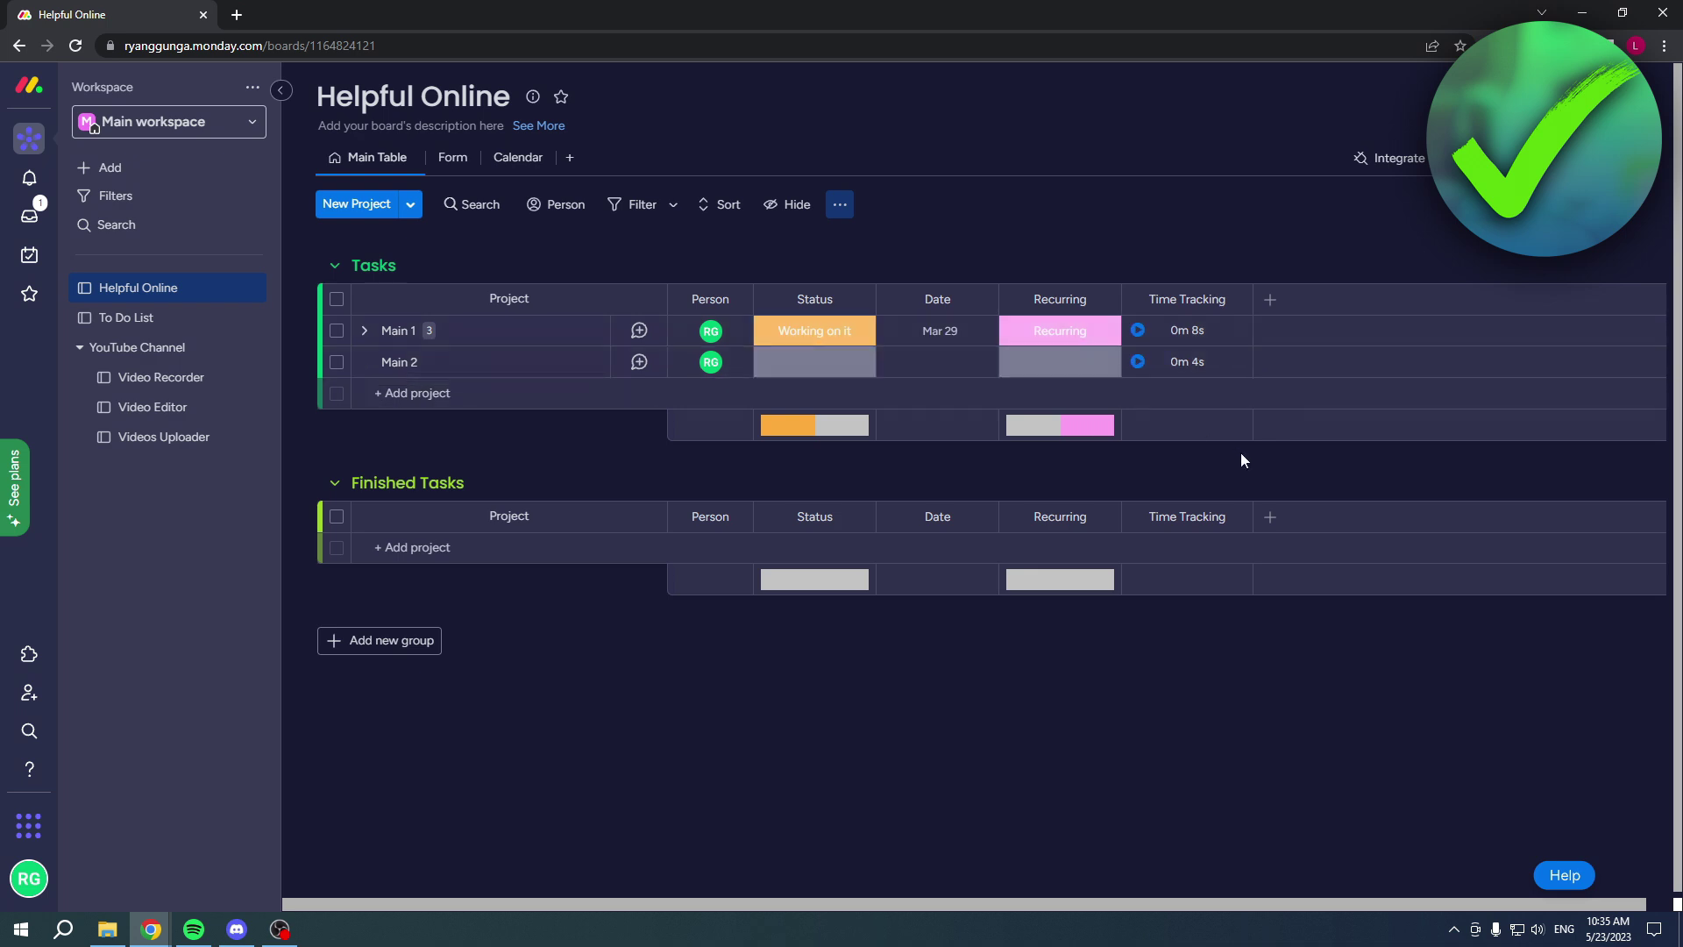
{"action": "left_click", "coordinate": [1188, 333]}
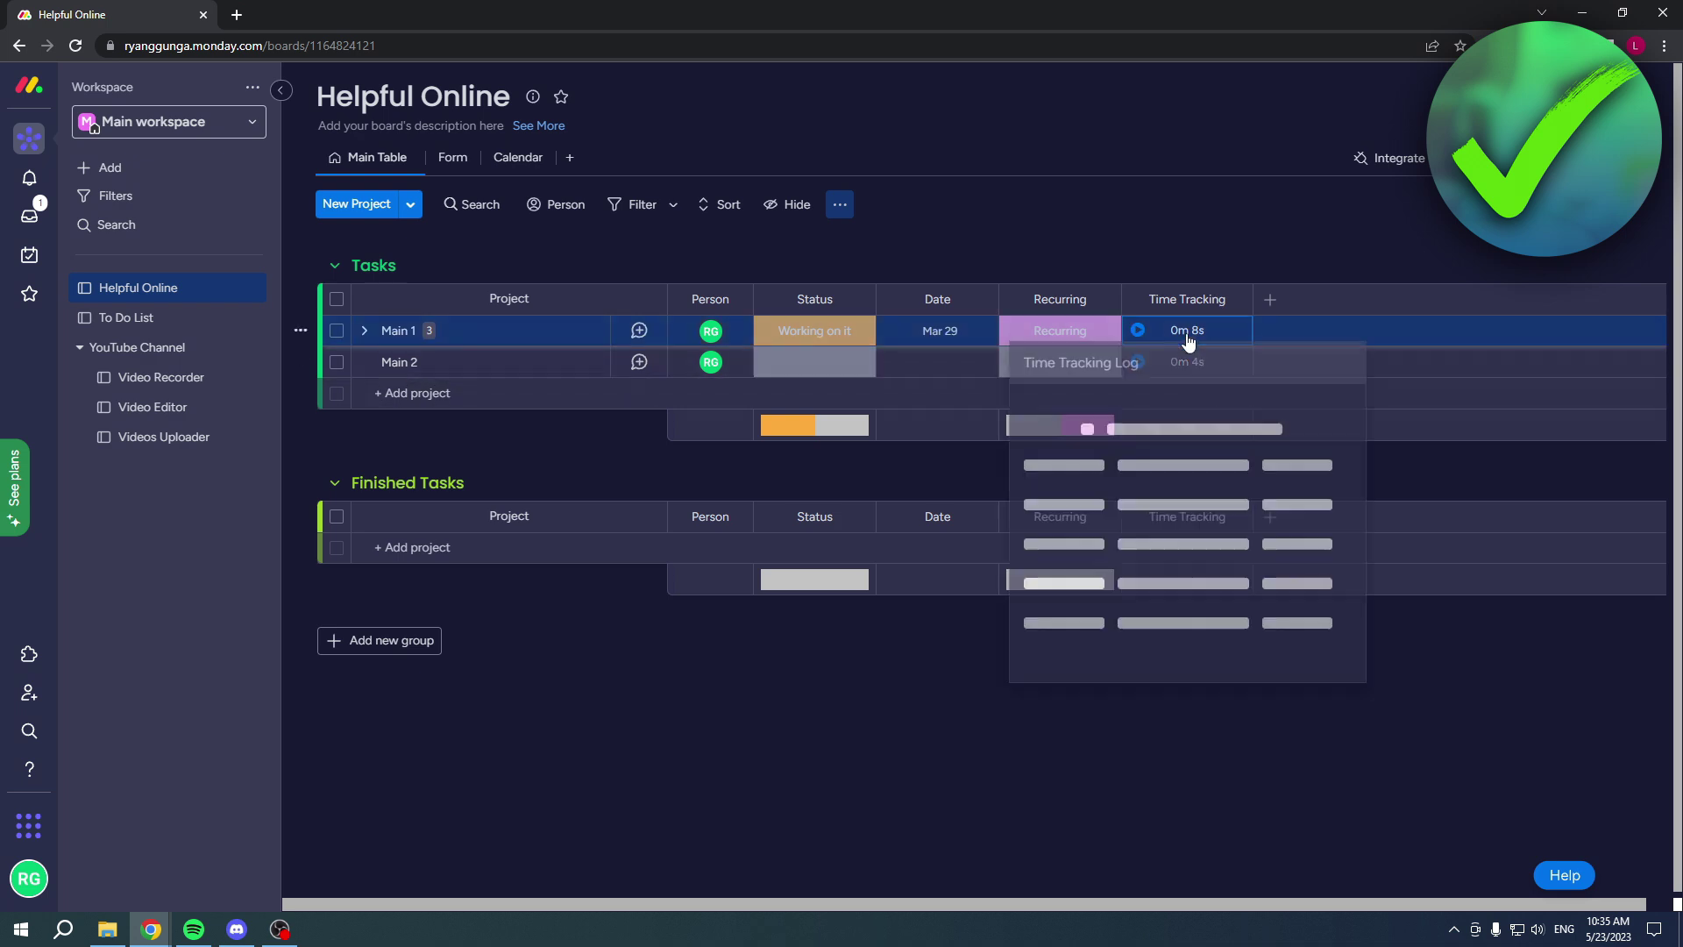
{"action": "left_click", "coordinate": [1188, 250]}
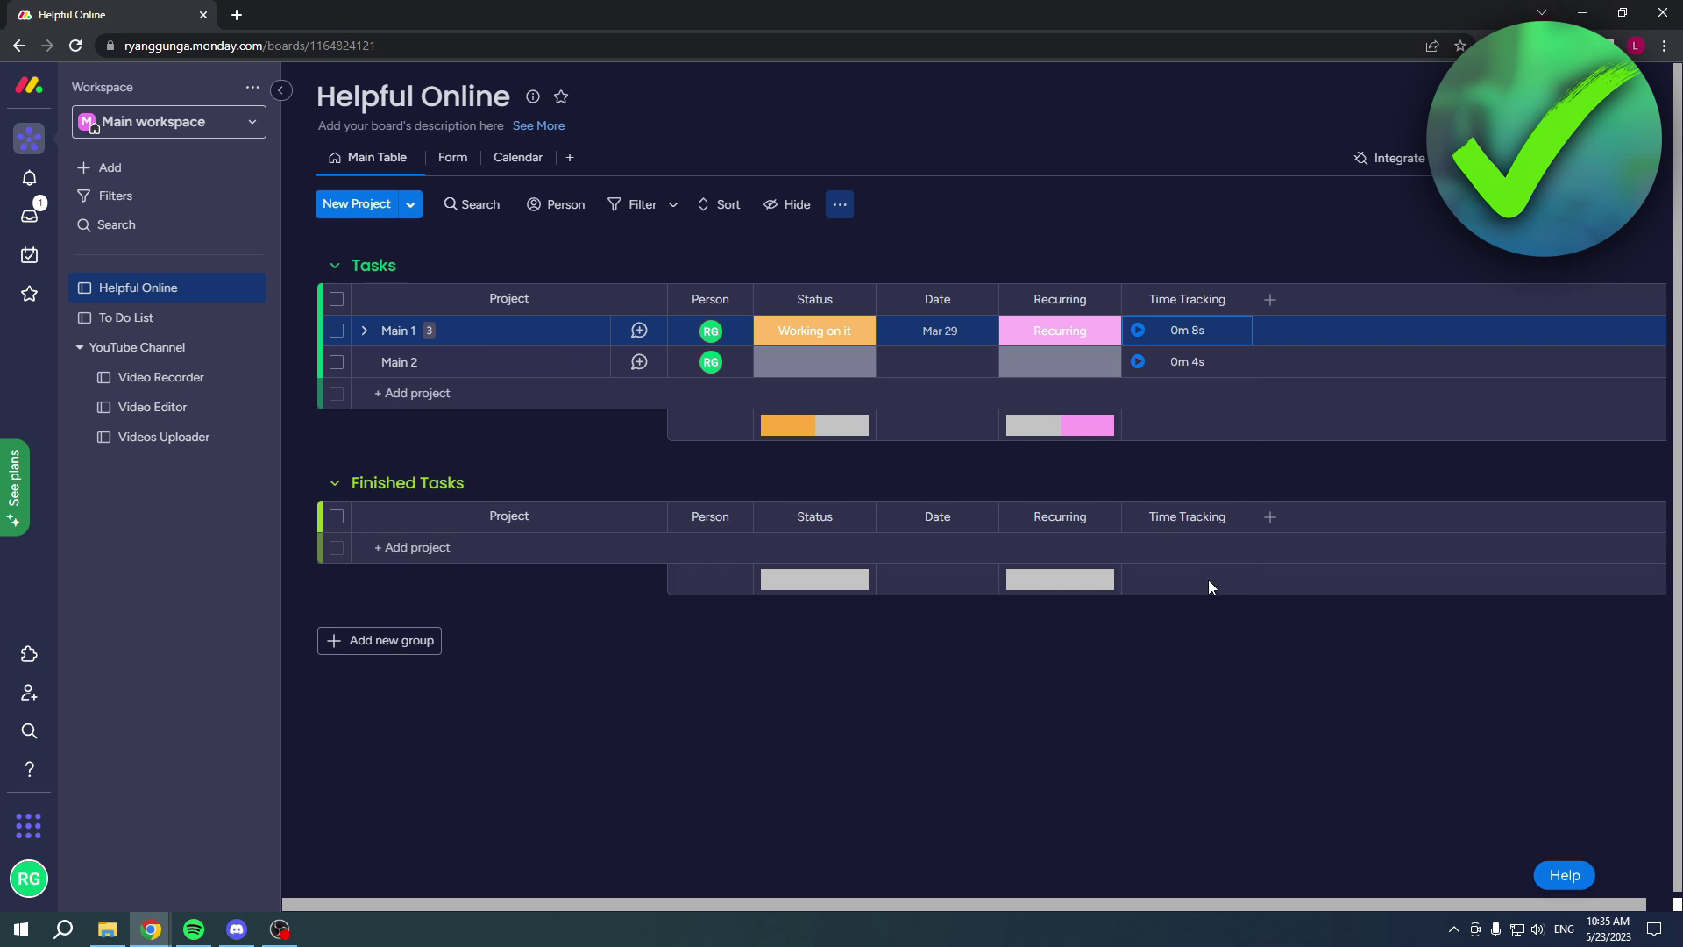
Run Main 1's timer for another 3 seconds, bringing its total to 0m 11s
{"action": "left_click", "coordinate": [709, 333]}
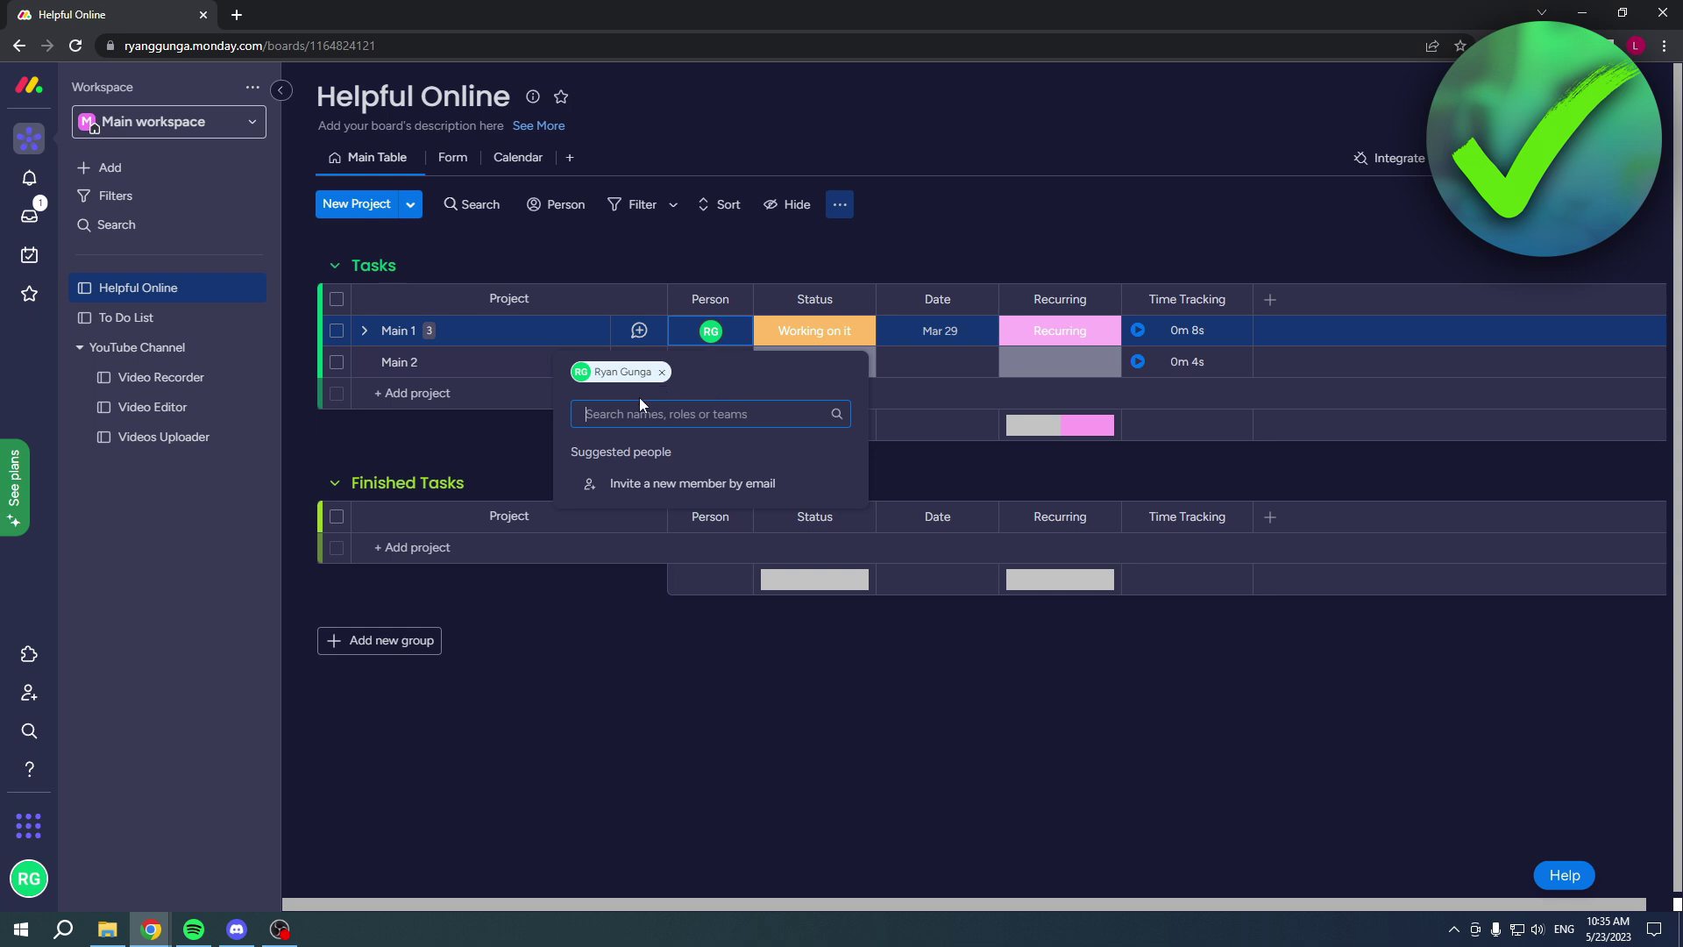
{"action": "left_click", "coordinate": [1008, 227]}
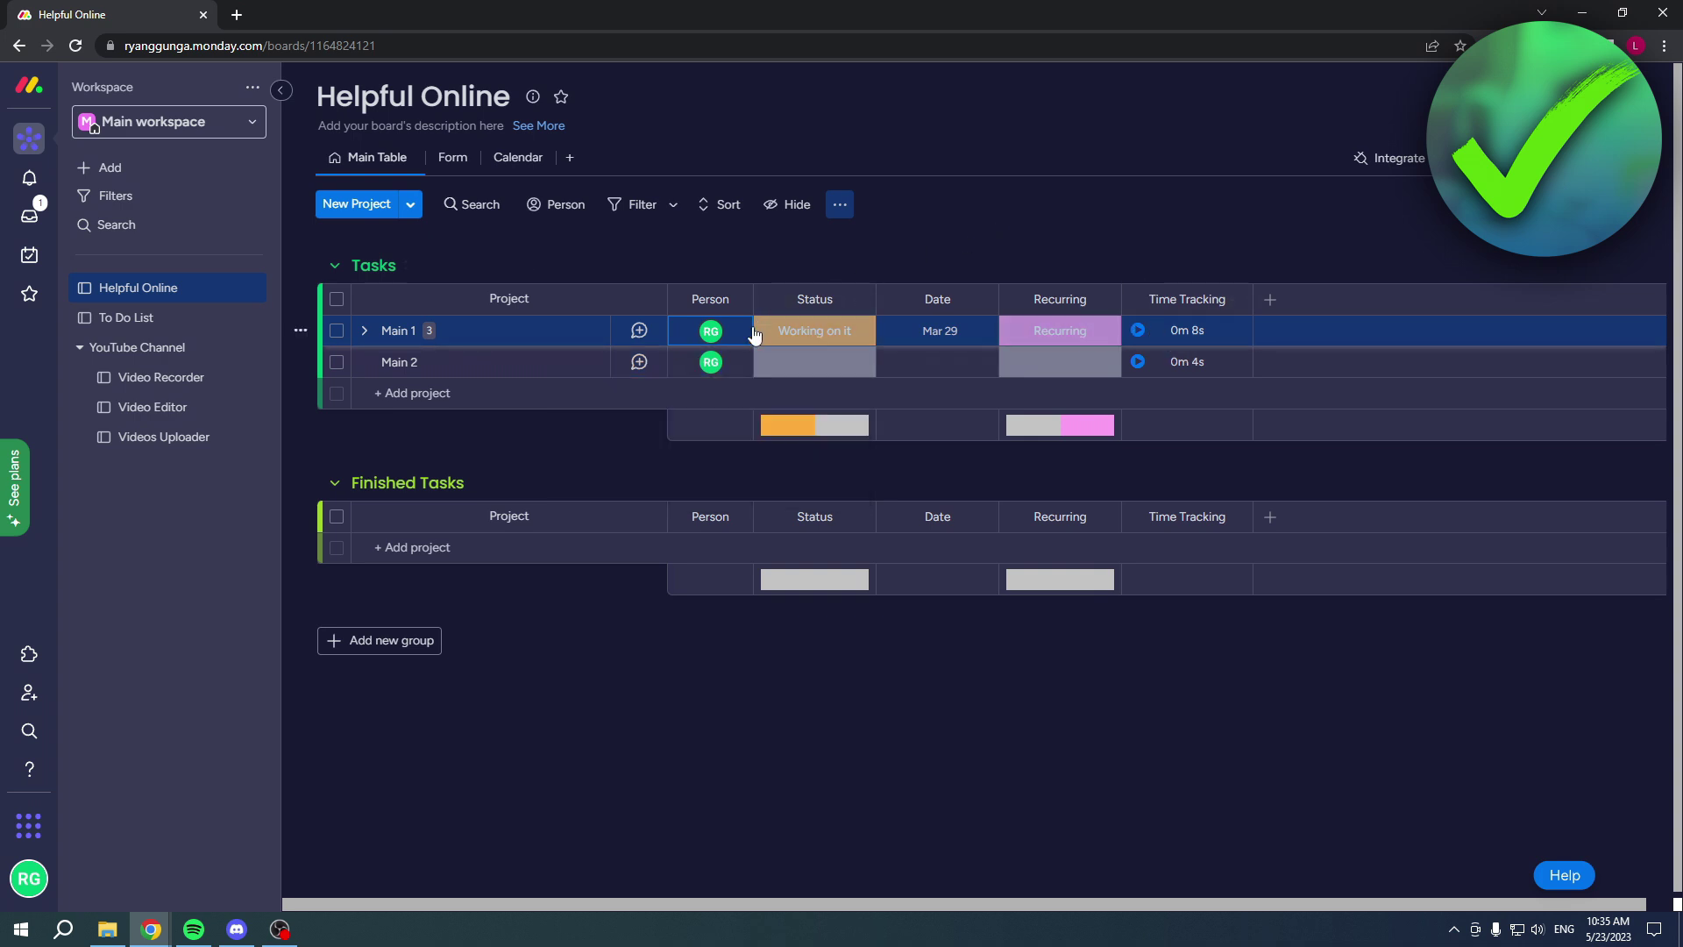
{"action": "left_click", "coordinate": [1137, 330]}
{"action": "left_click", "coordinate": [1137, 331]}
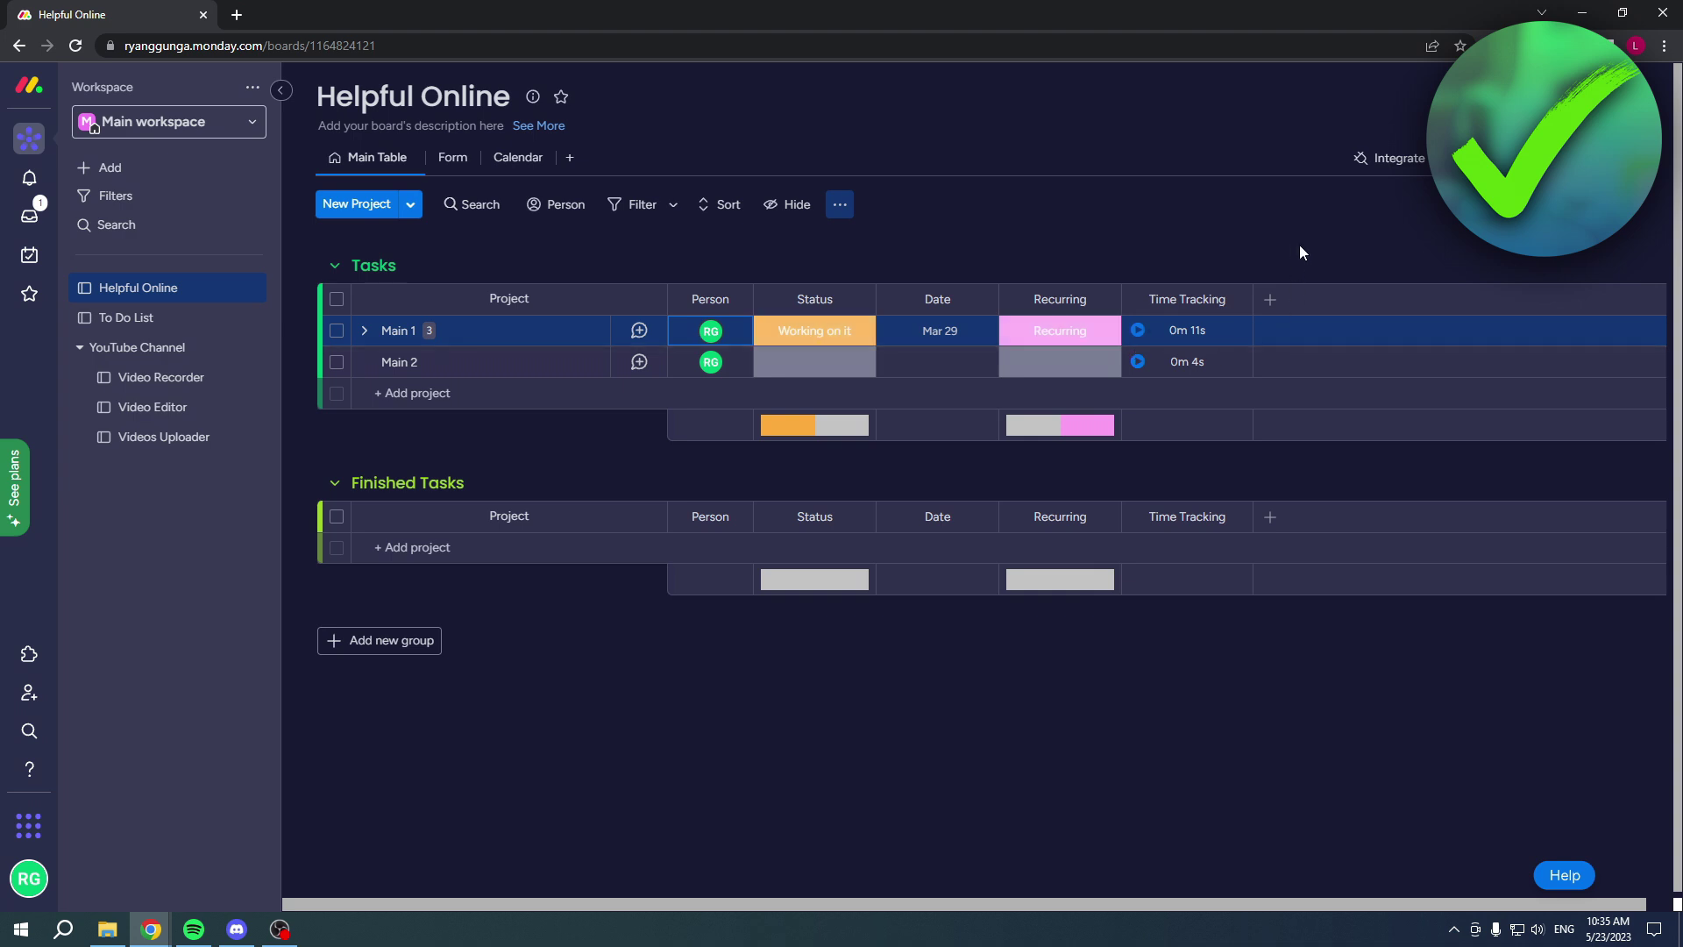
Review Main 1's Time Tracking Log to confirm both recorded sessions
{"action": "left_click", "coordinate": [1192, 331]}
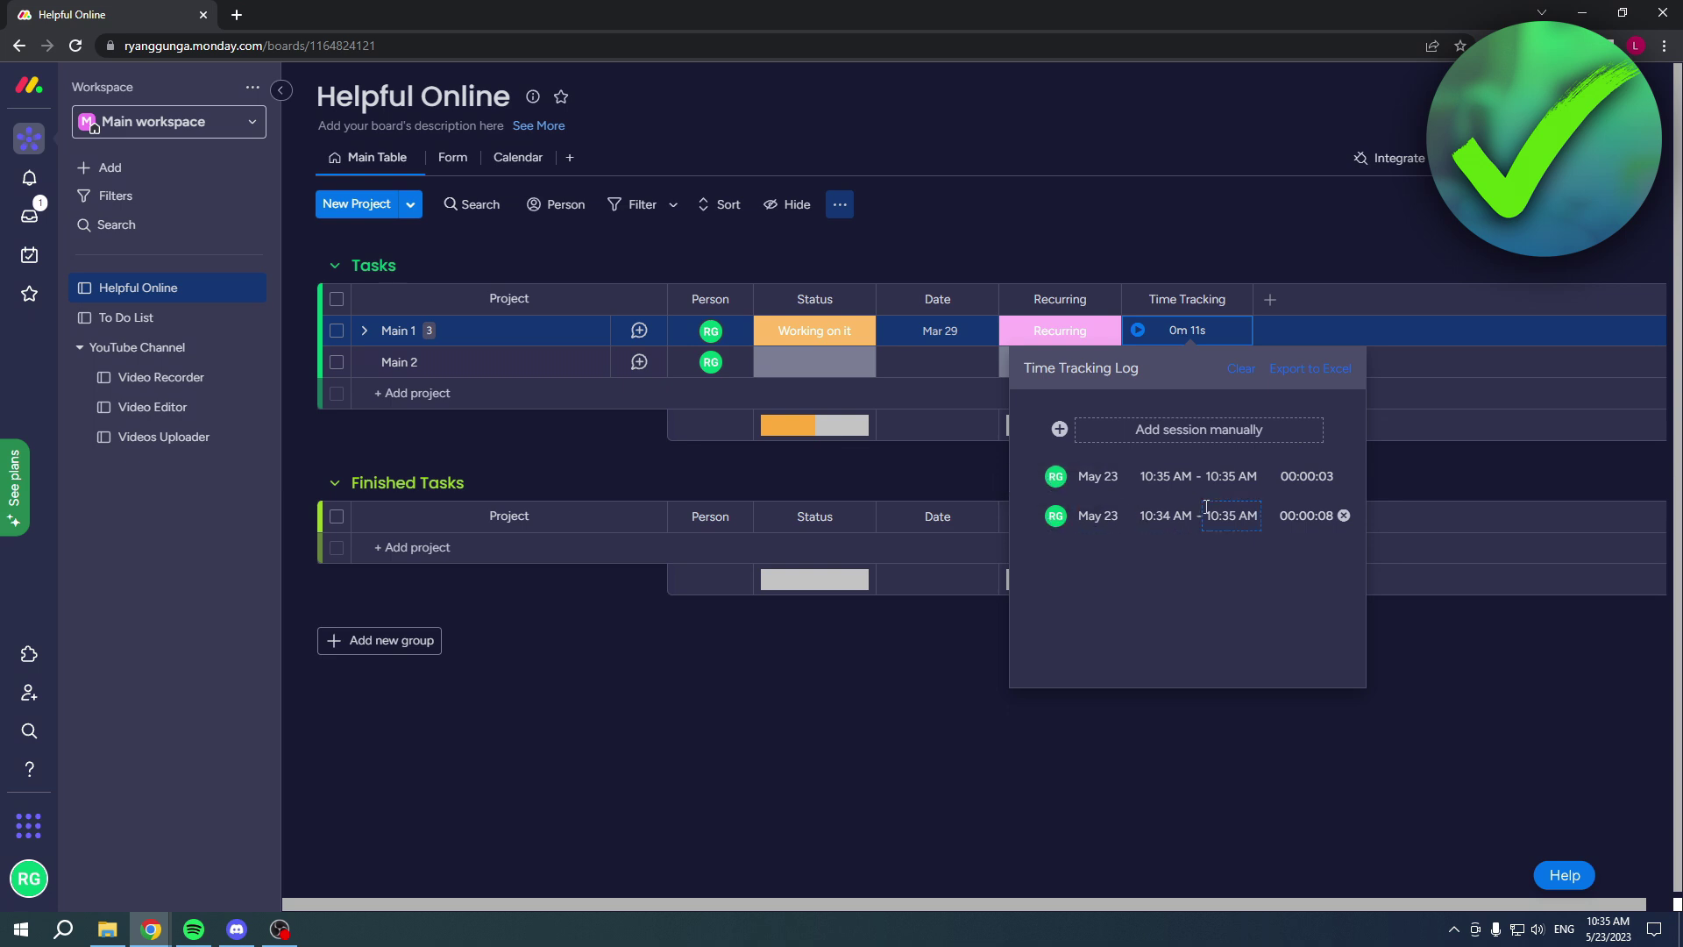
{"action": "left_click", "coordinate": [1315, 224]}
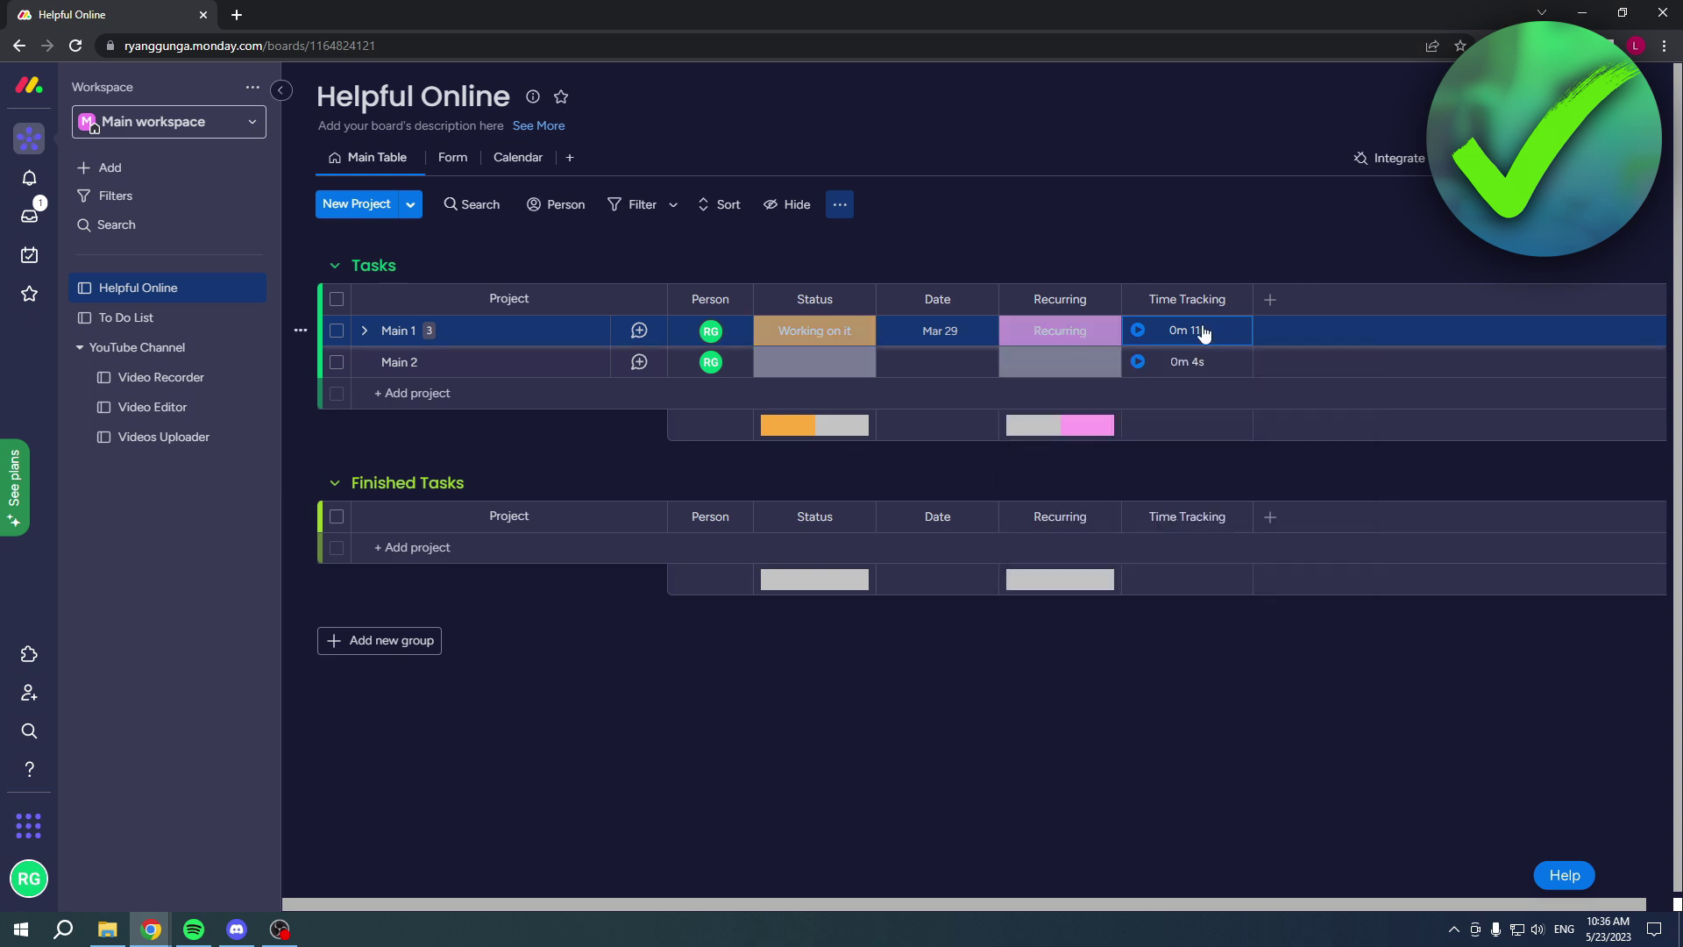
{"action": "left_click", "coordinate": [1209, 330]}
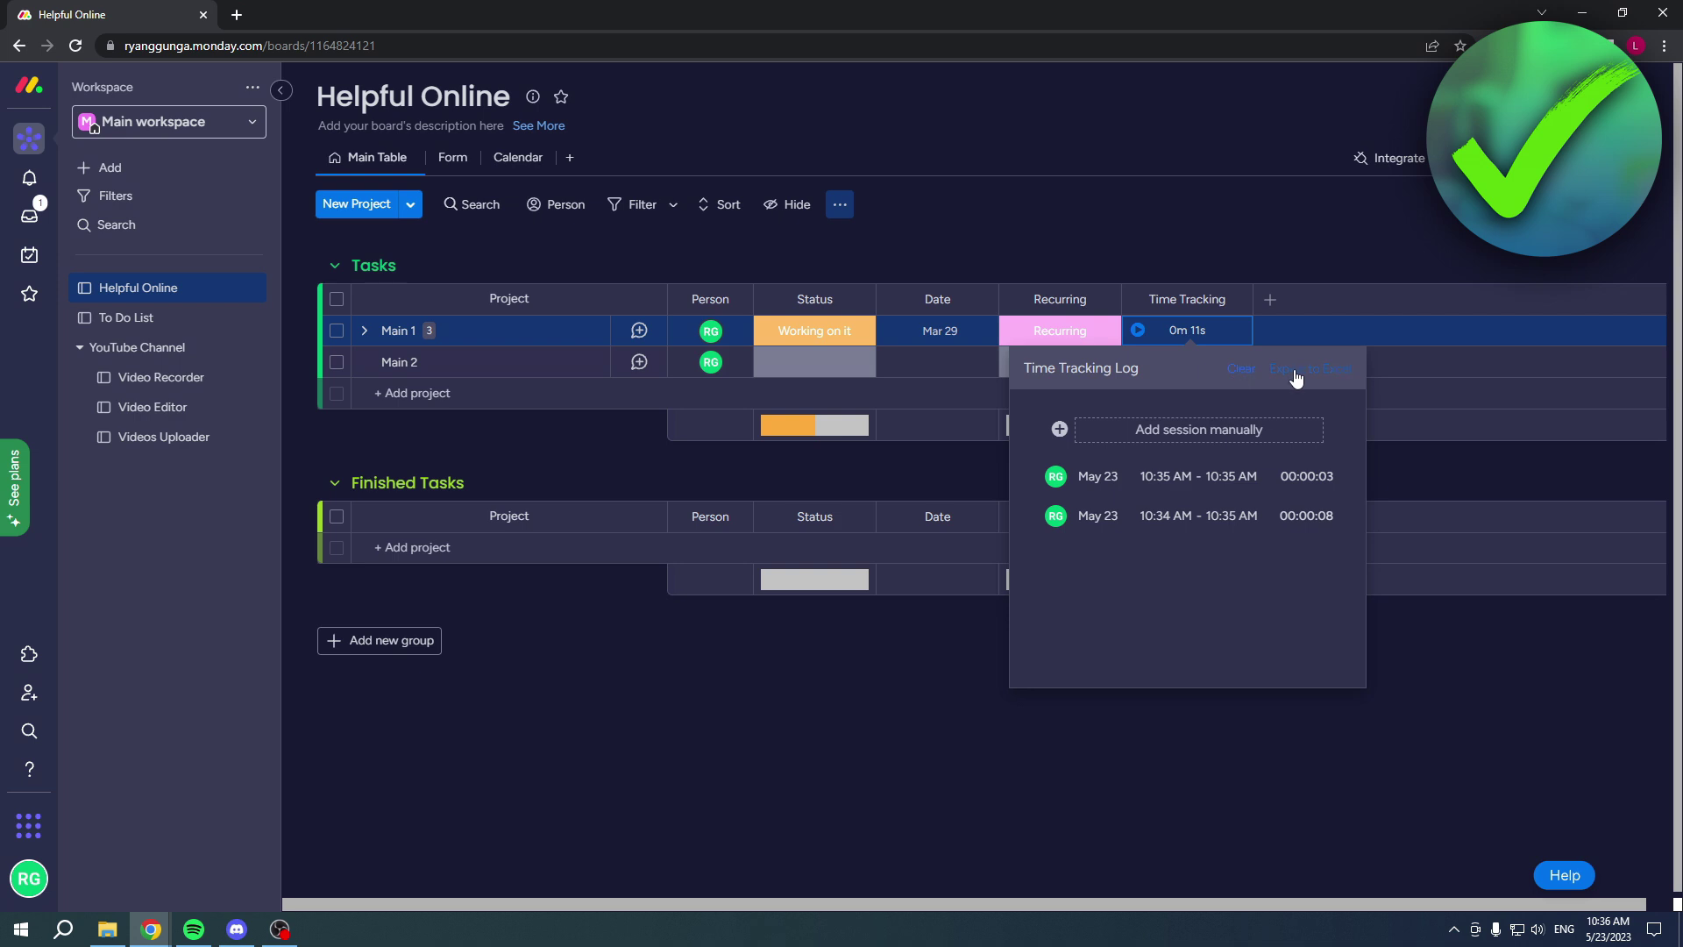
{"action": "left_click", "coordinate": [1260, 256]}
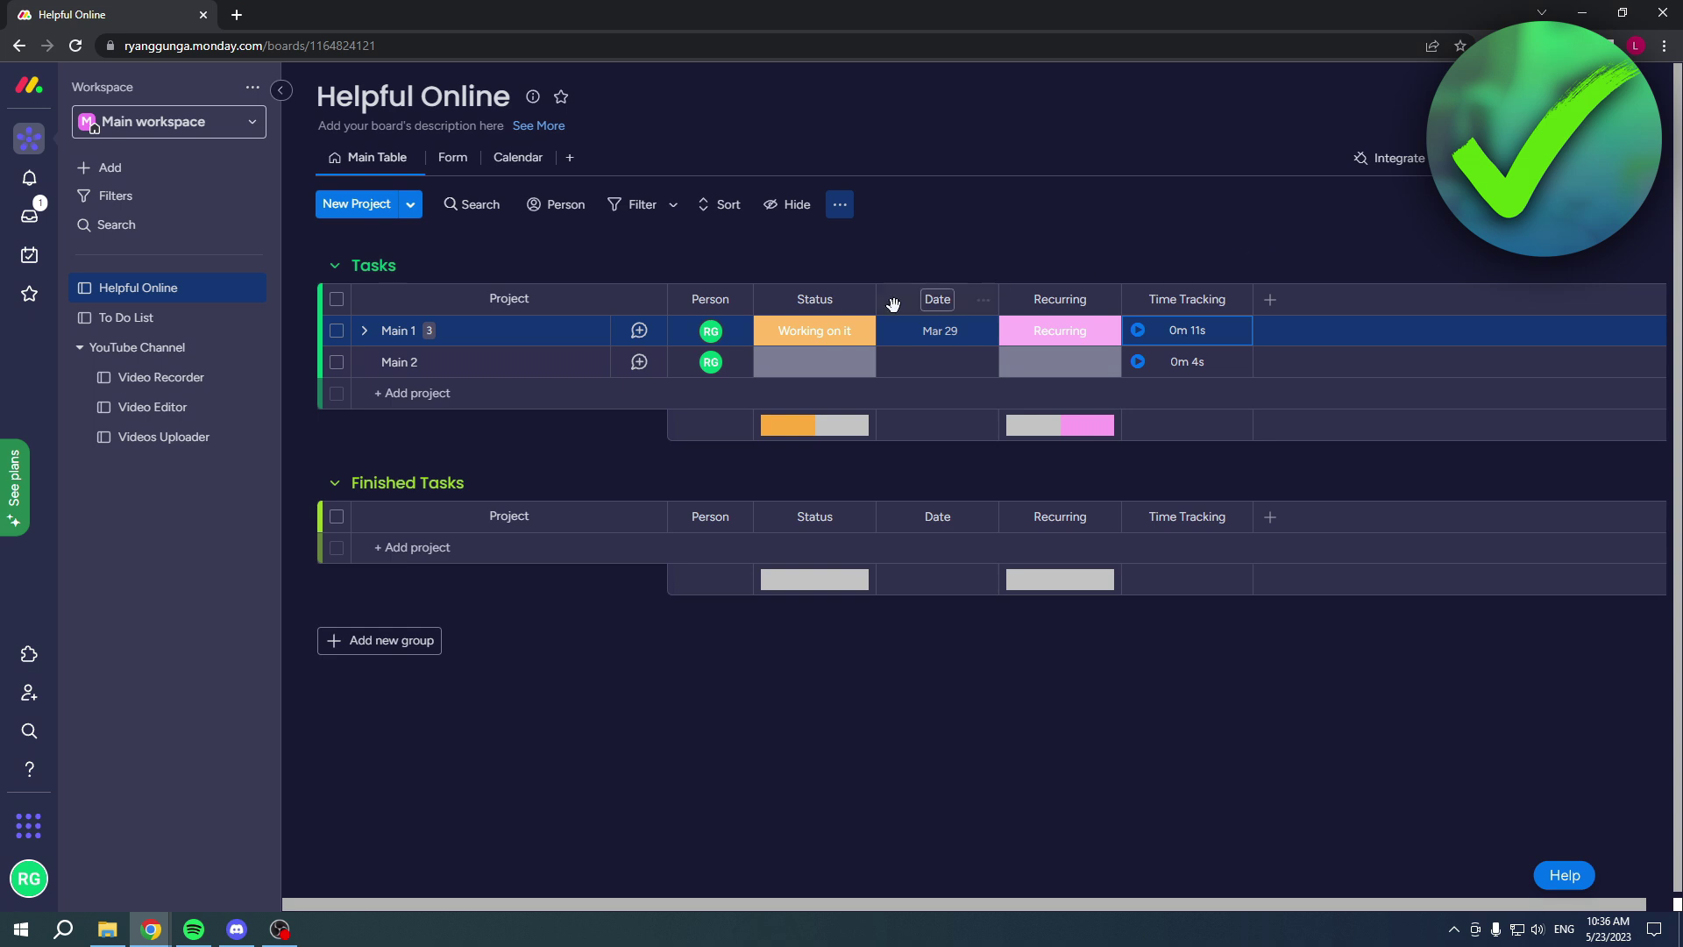
Expand Main 1's subitems and open the owner choices for Sub 1–3
{"action": "left_click", "coordinate": [365, 332]}
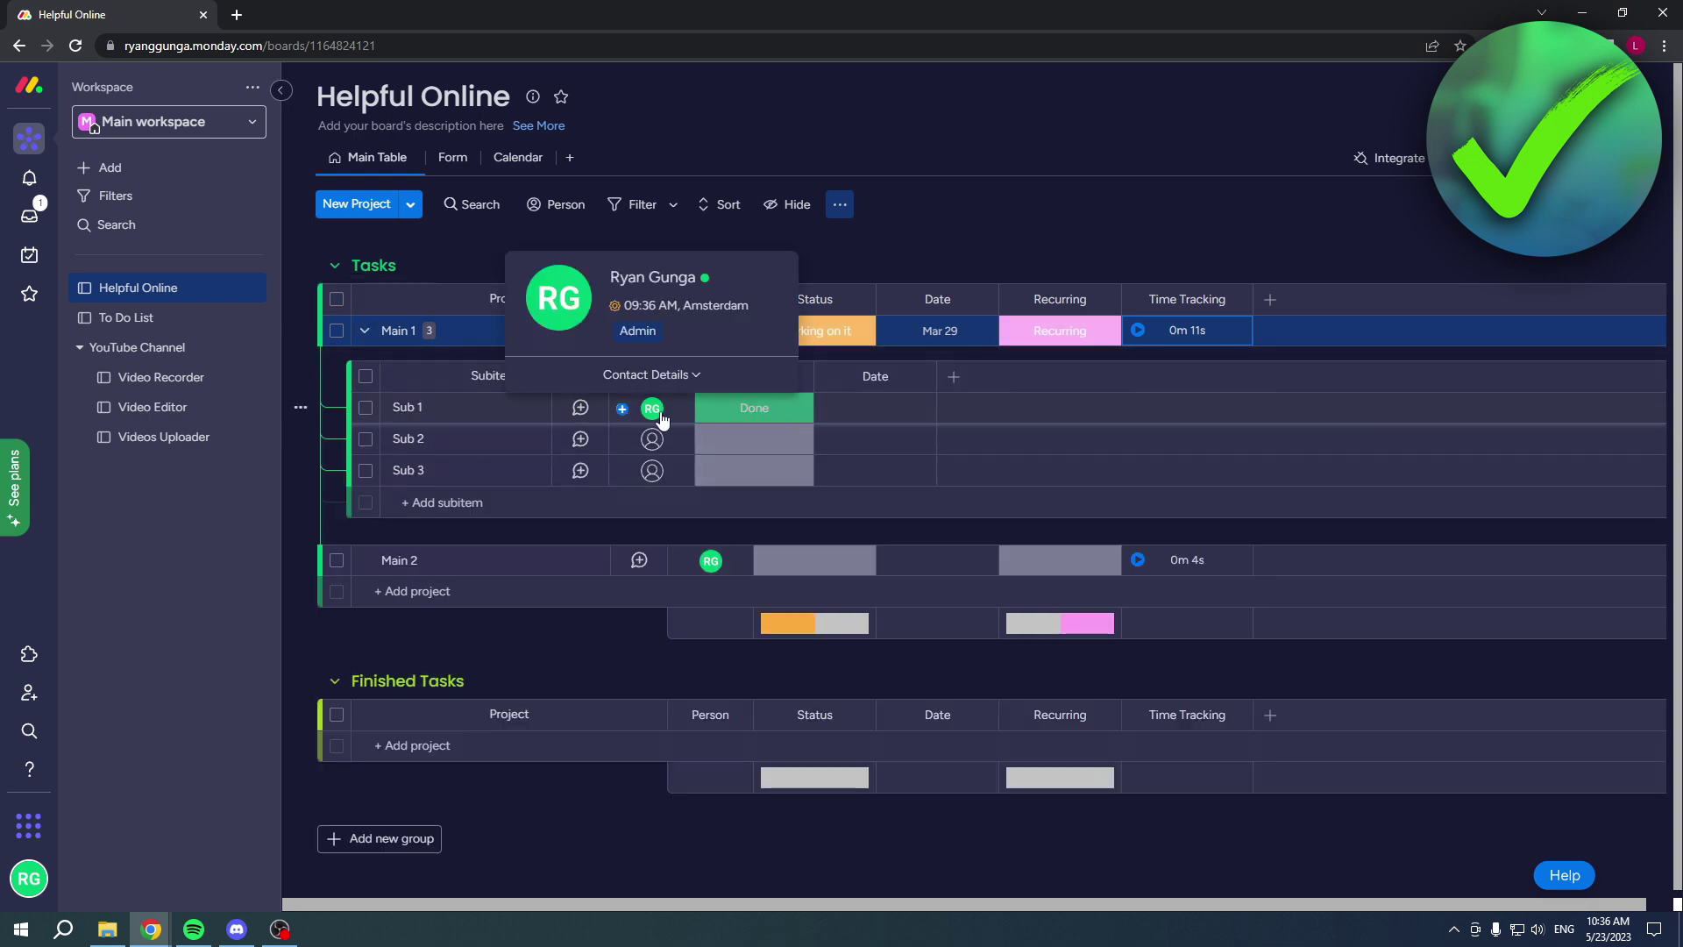
{"action": "left_click", "coordinate": [622, 410]}
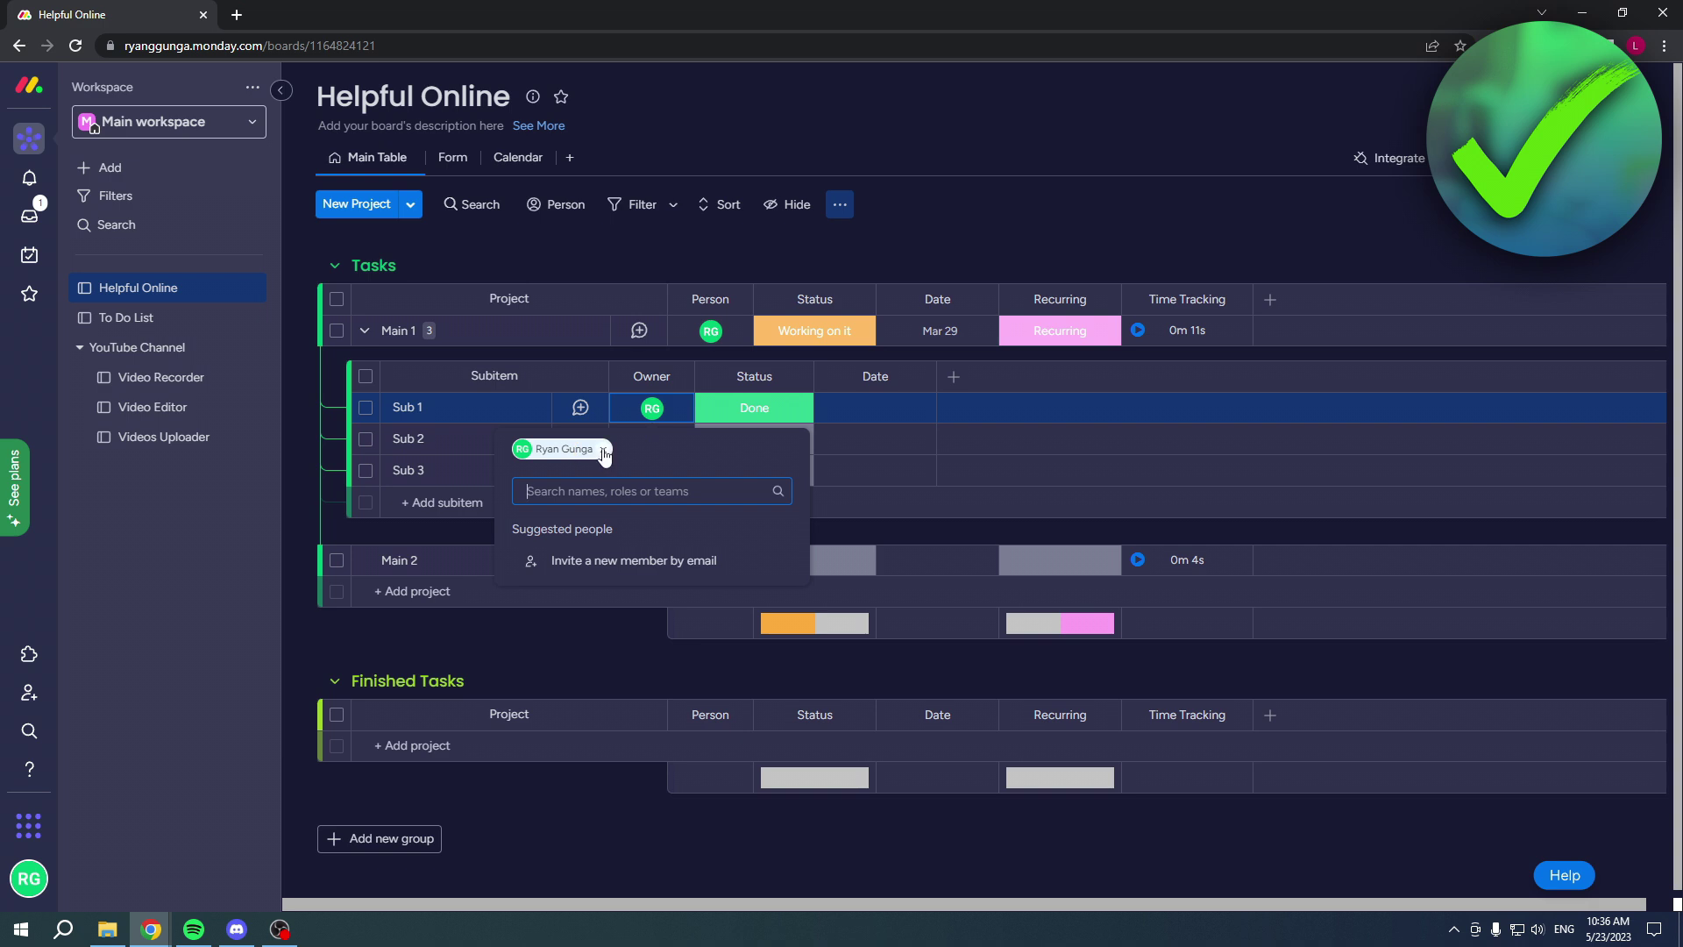
{"action": "left_click", "coordinate": [554, 376]}
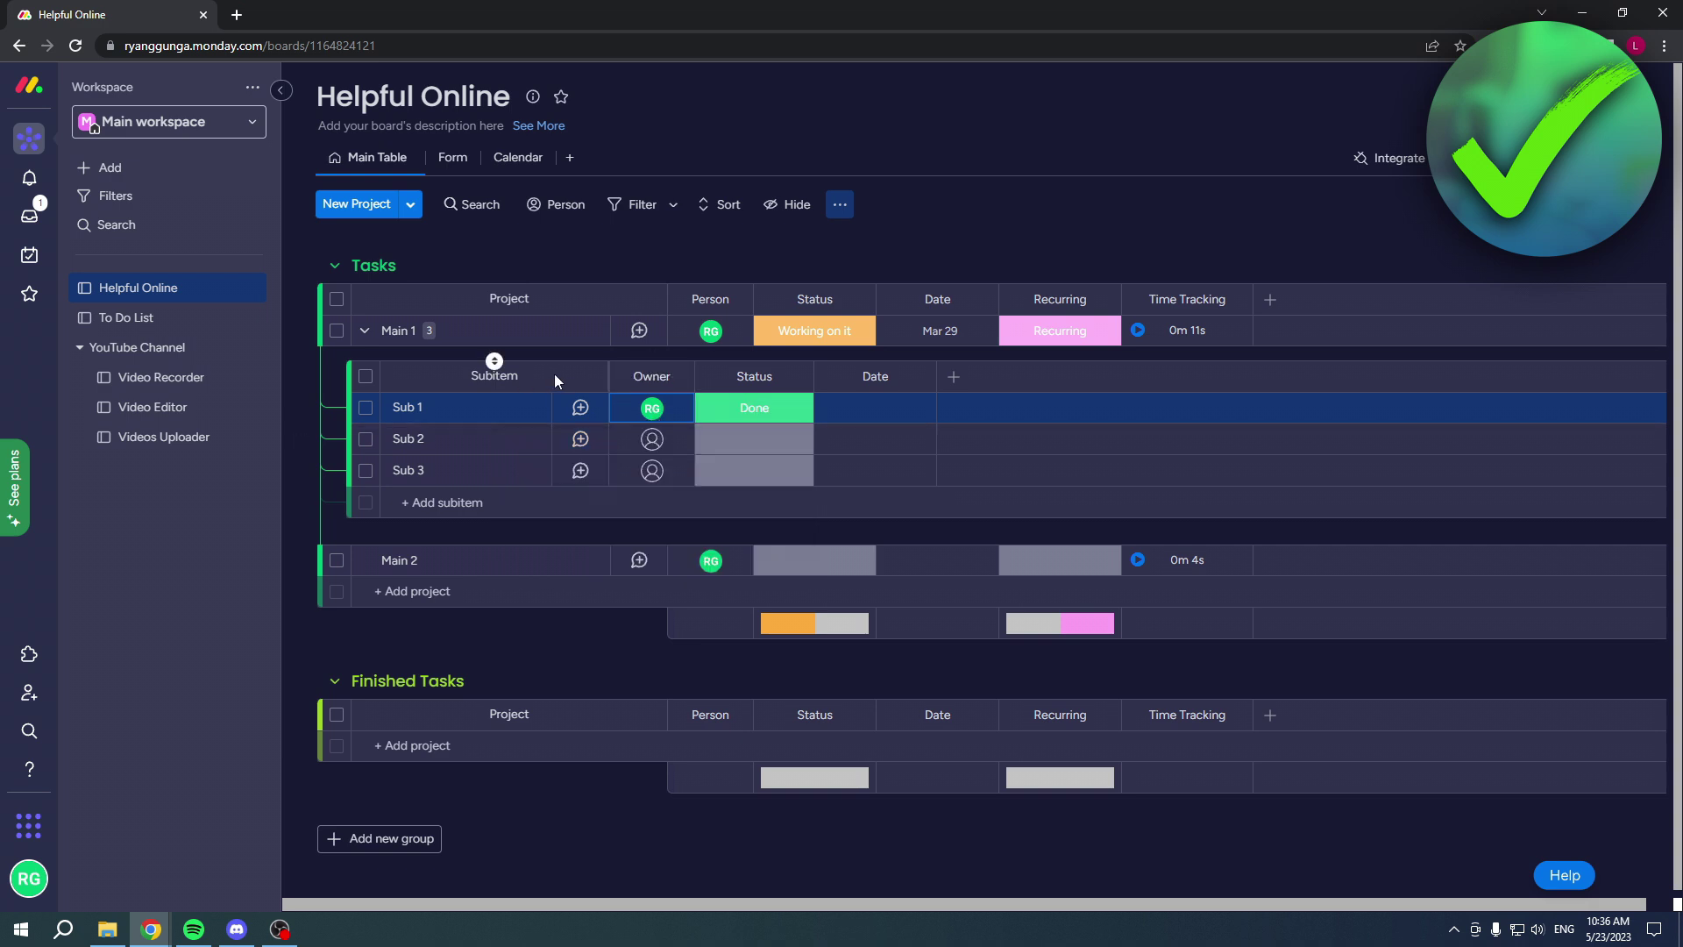
{"action": "left_click", "coordinate": [651, 438]}
{"action": "left_click", "coordinate": [613, 377]}
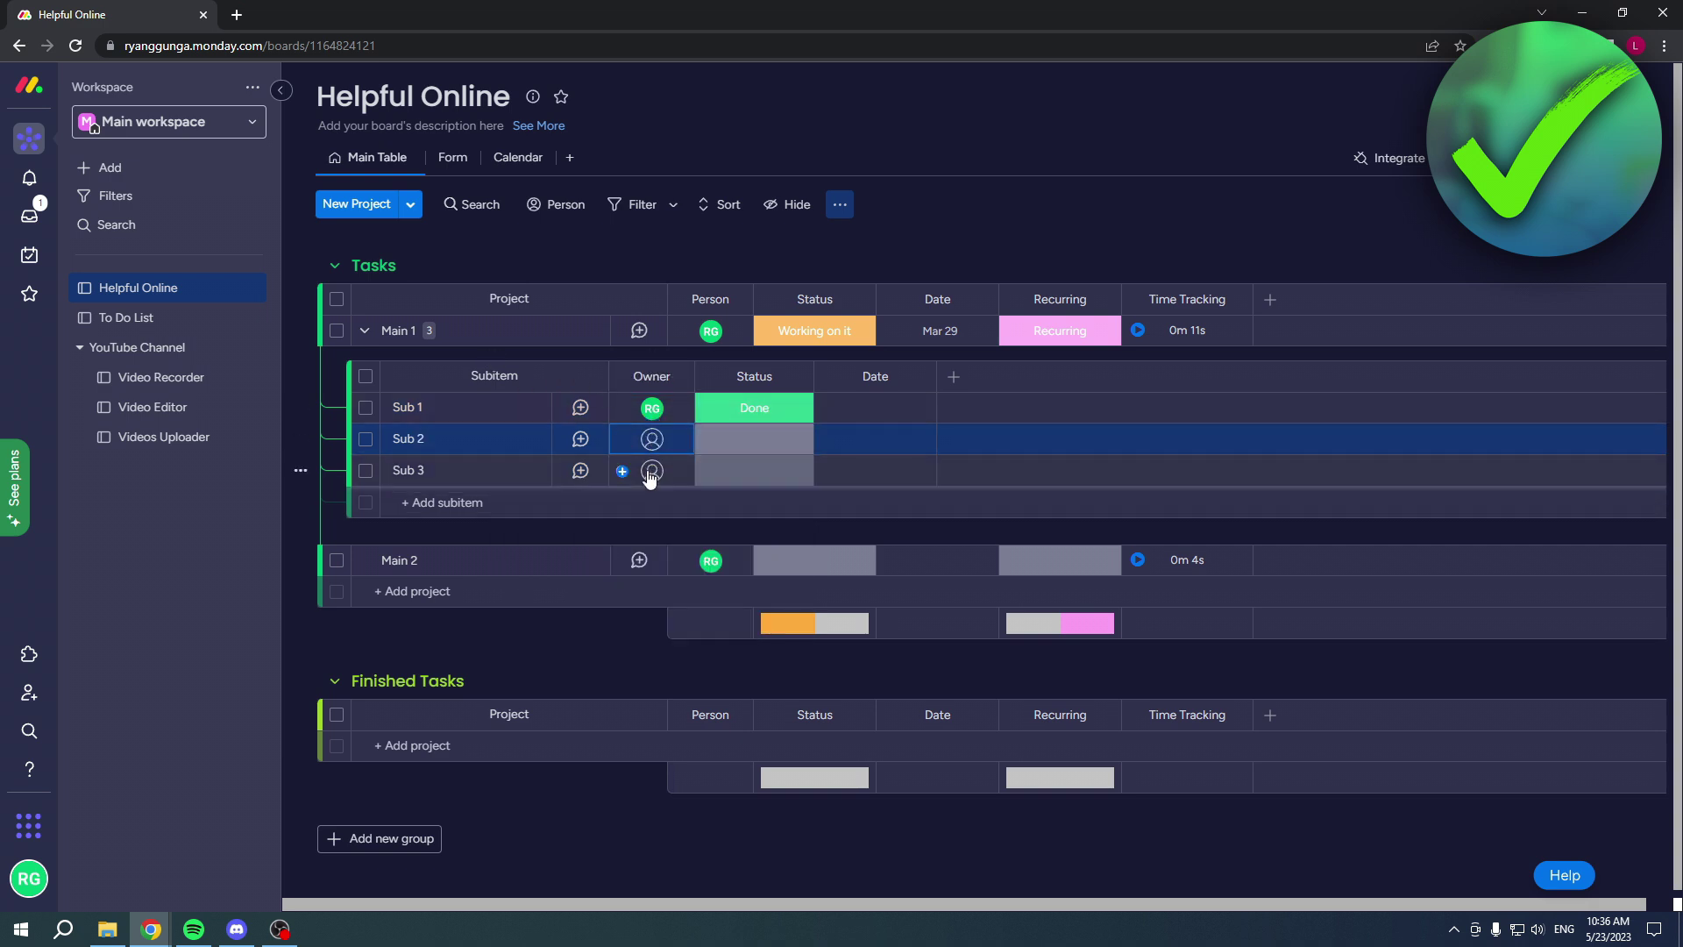
{"action": "left_click", "coordinate": [651, 470]}
{"action": "left_click", "coordinate": [651, 408]}
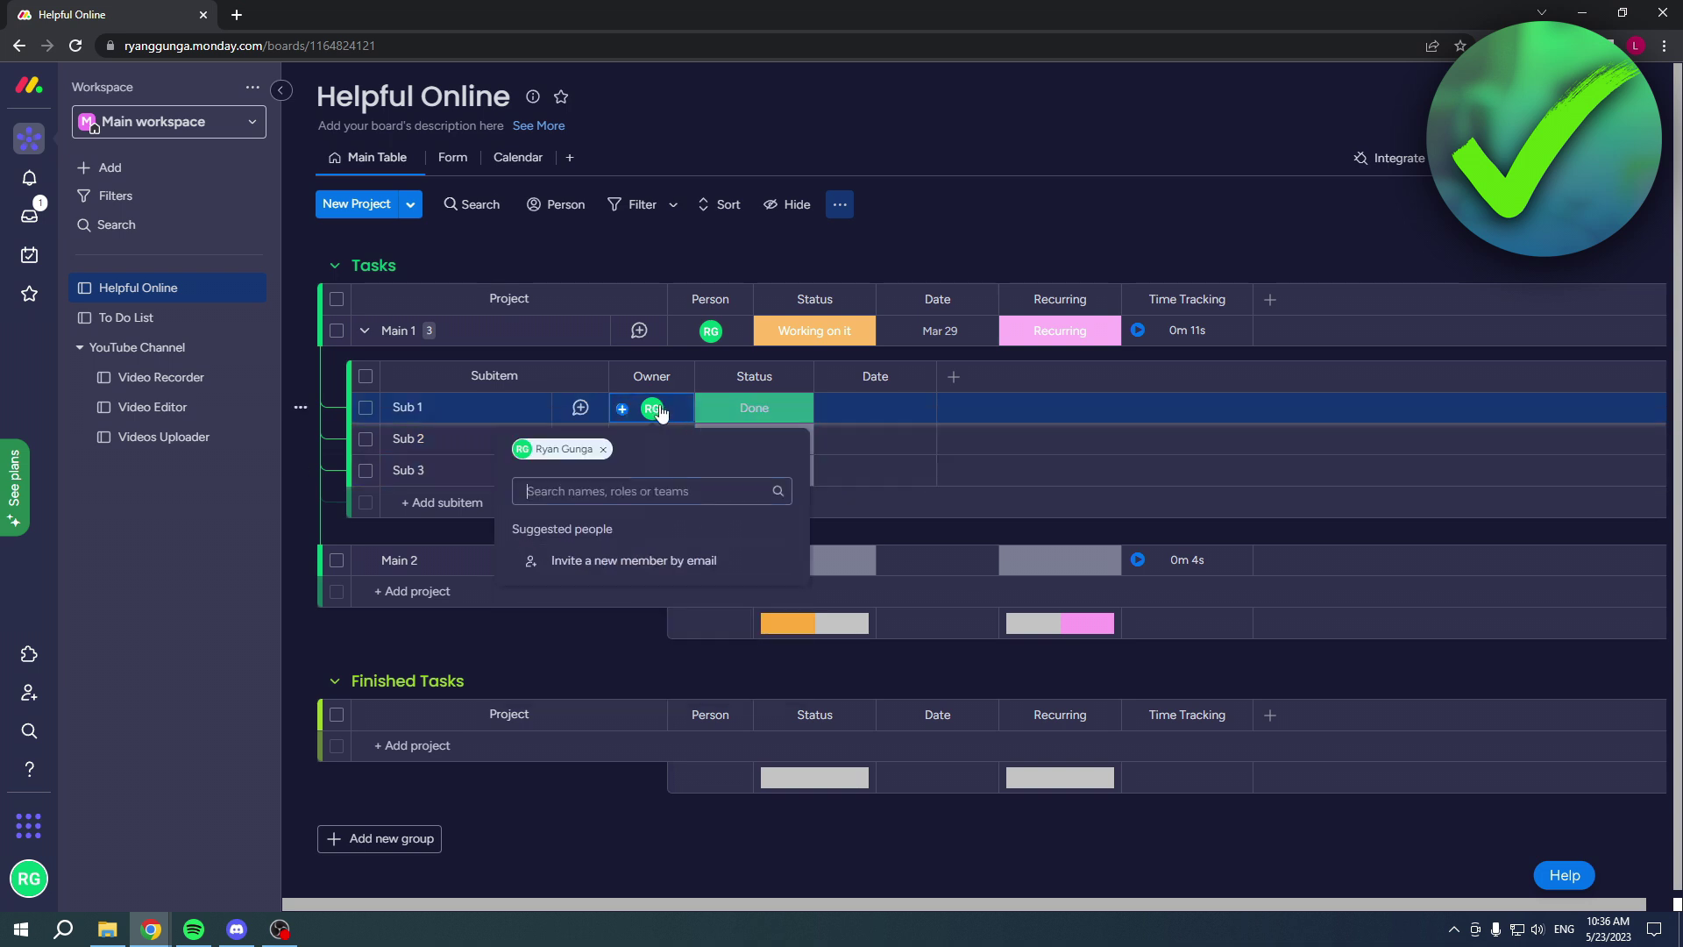
{"action": "left_click", "coordinate": [558, 380]}
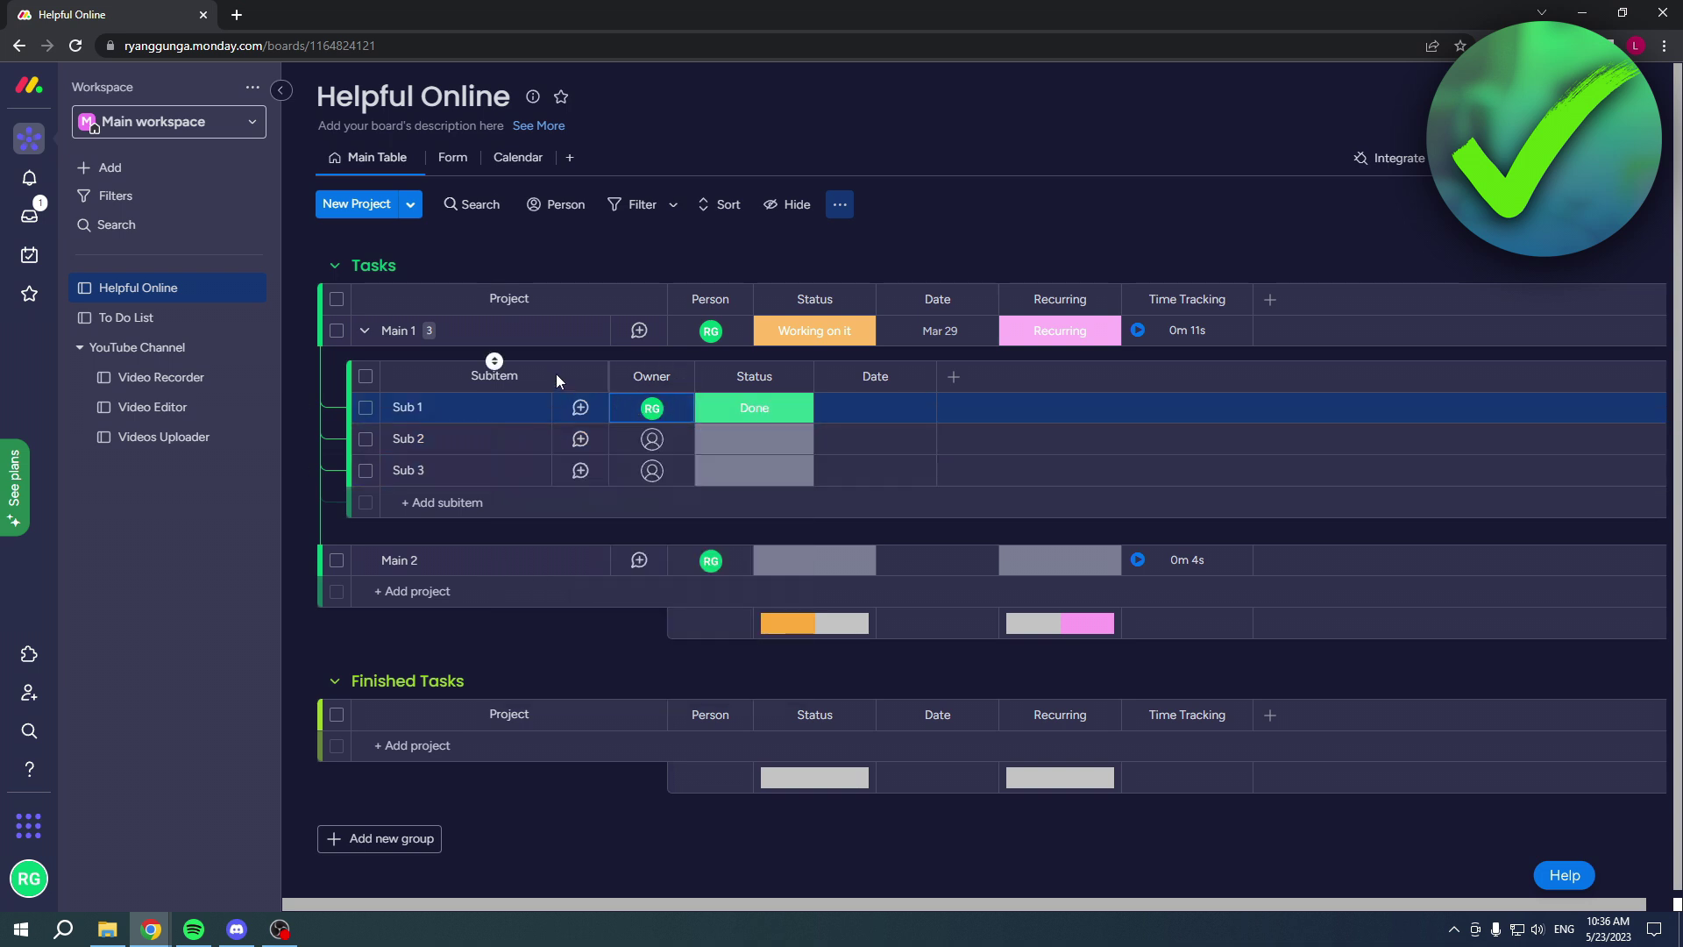
Add a Time Tracking column to the subitems via Column Center search 'tra', then collapse Main 1
{"action": "left_click", "coordinate": [953, 377]}
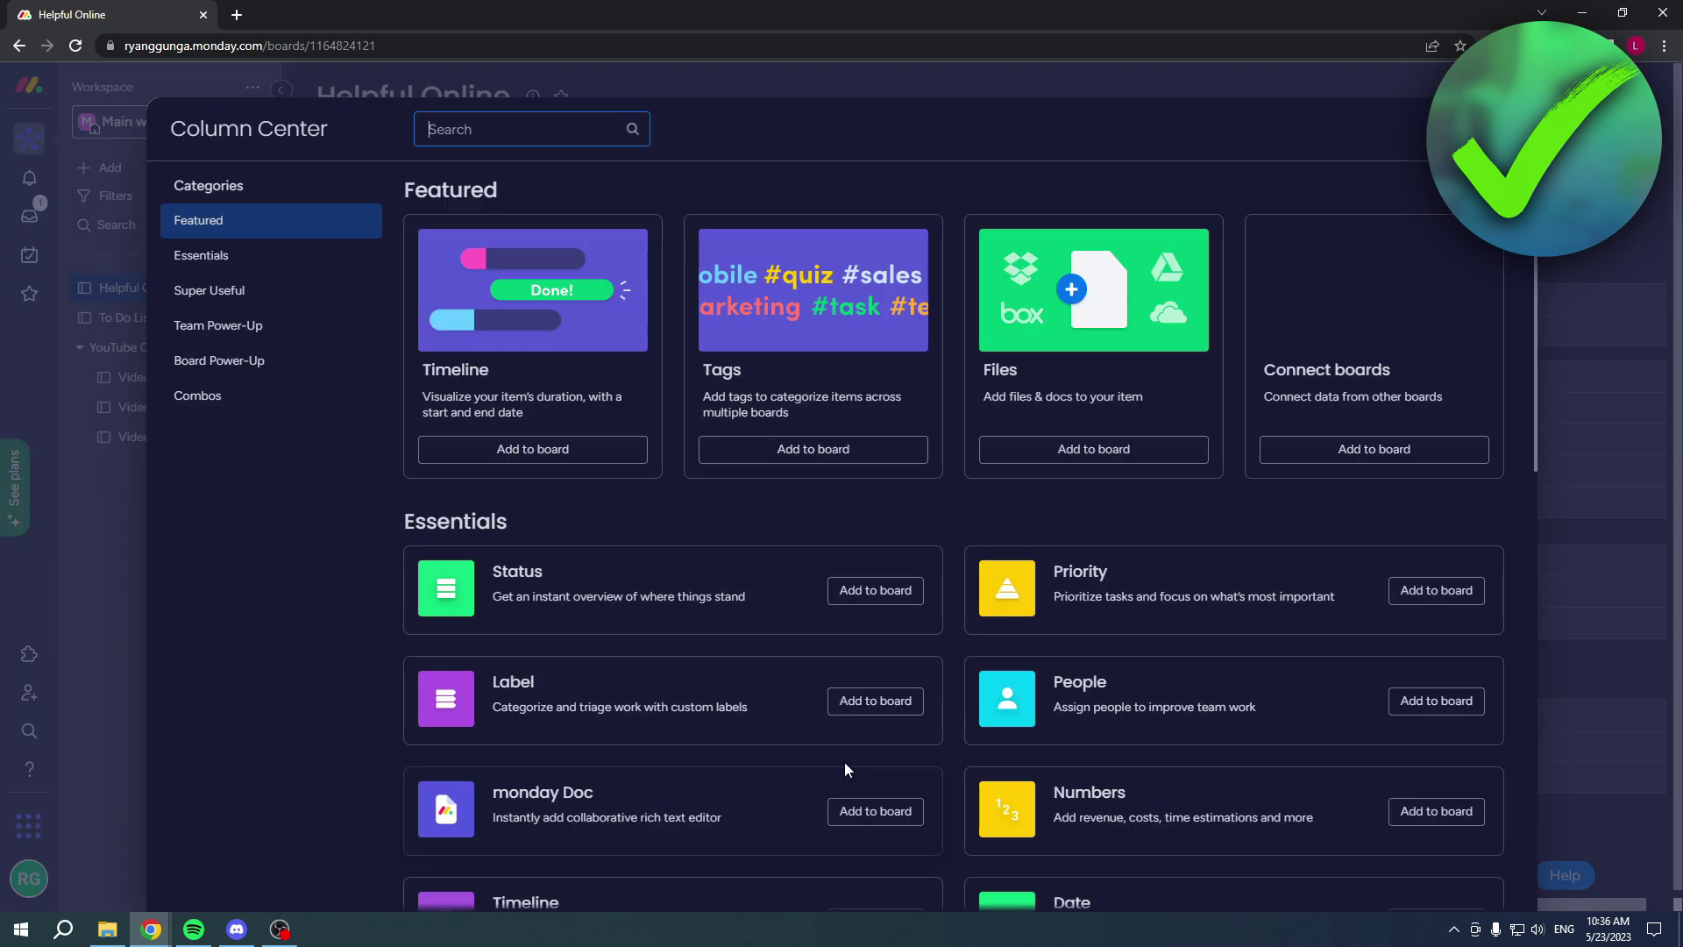
{"action": "left_click", "coordinate": [844, 773]}
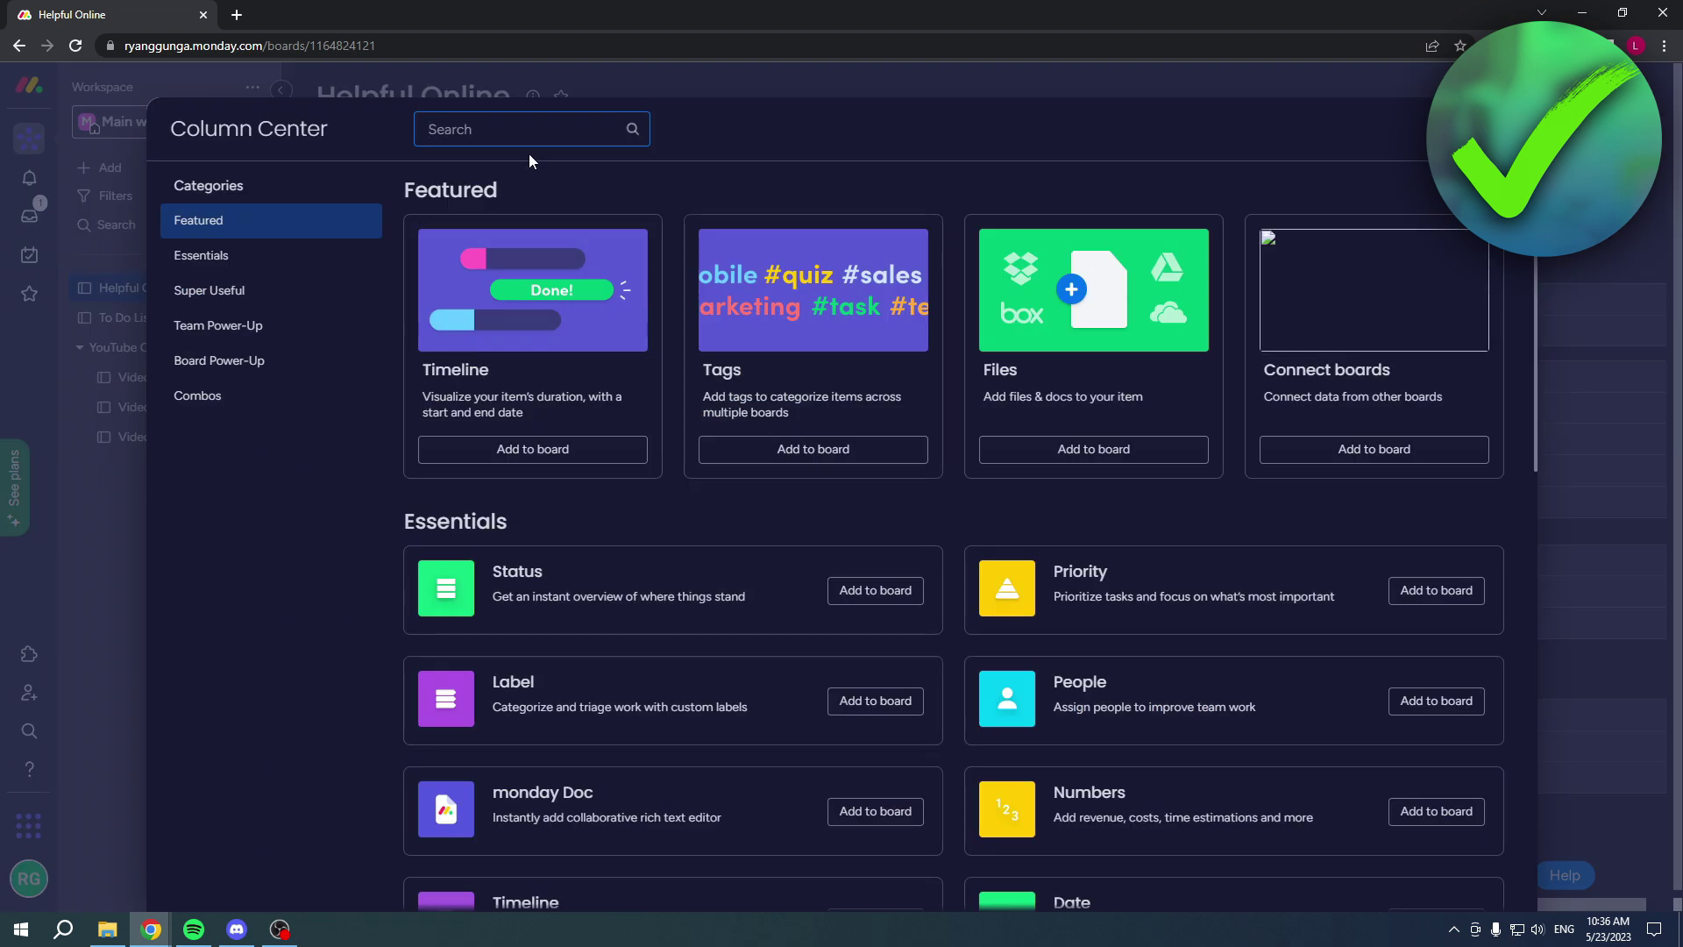
{"action": "type", "text": "tra"}
{"action": "left_click", "coordinate": [724, 574]}
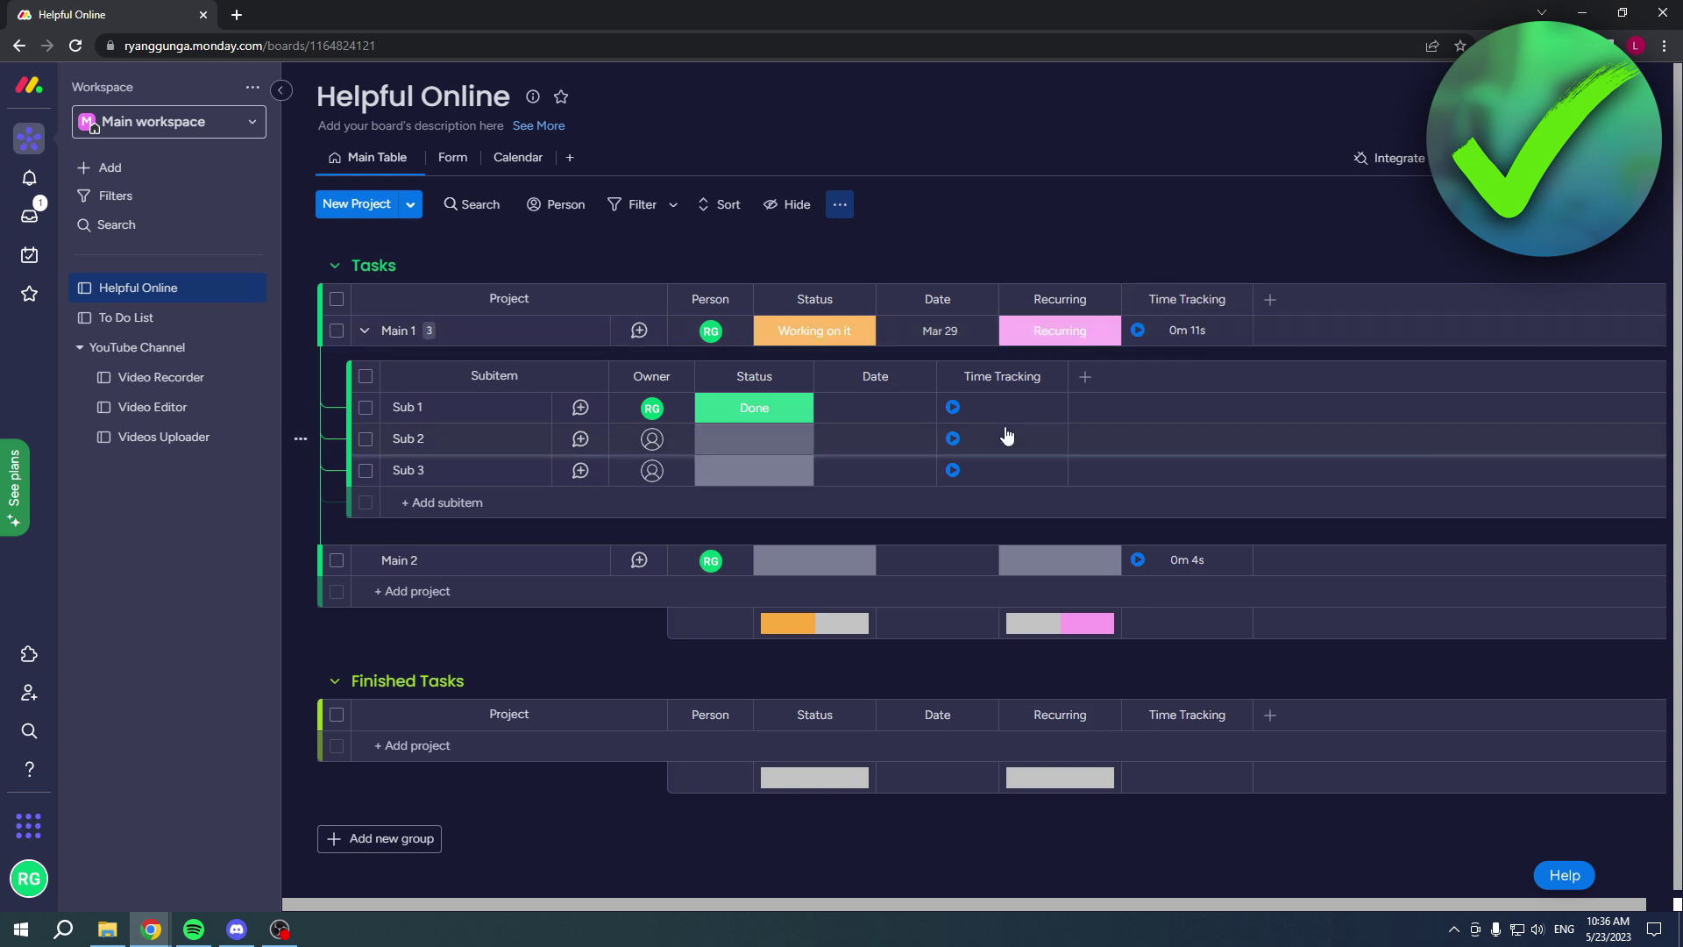
{"action": "left_click", "coordinate": [366, 332]}
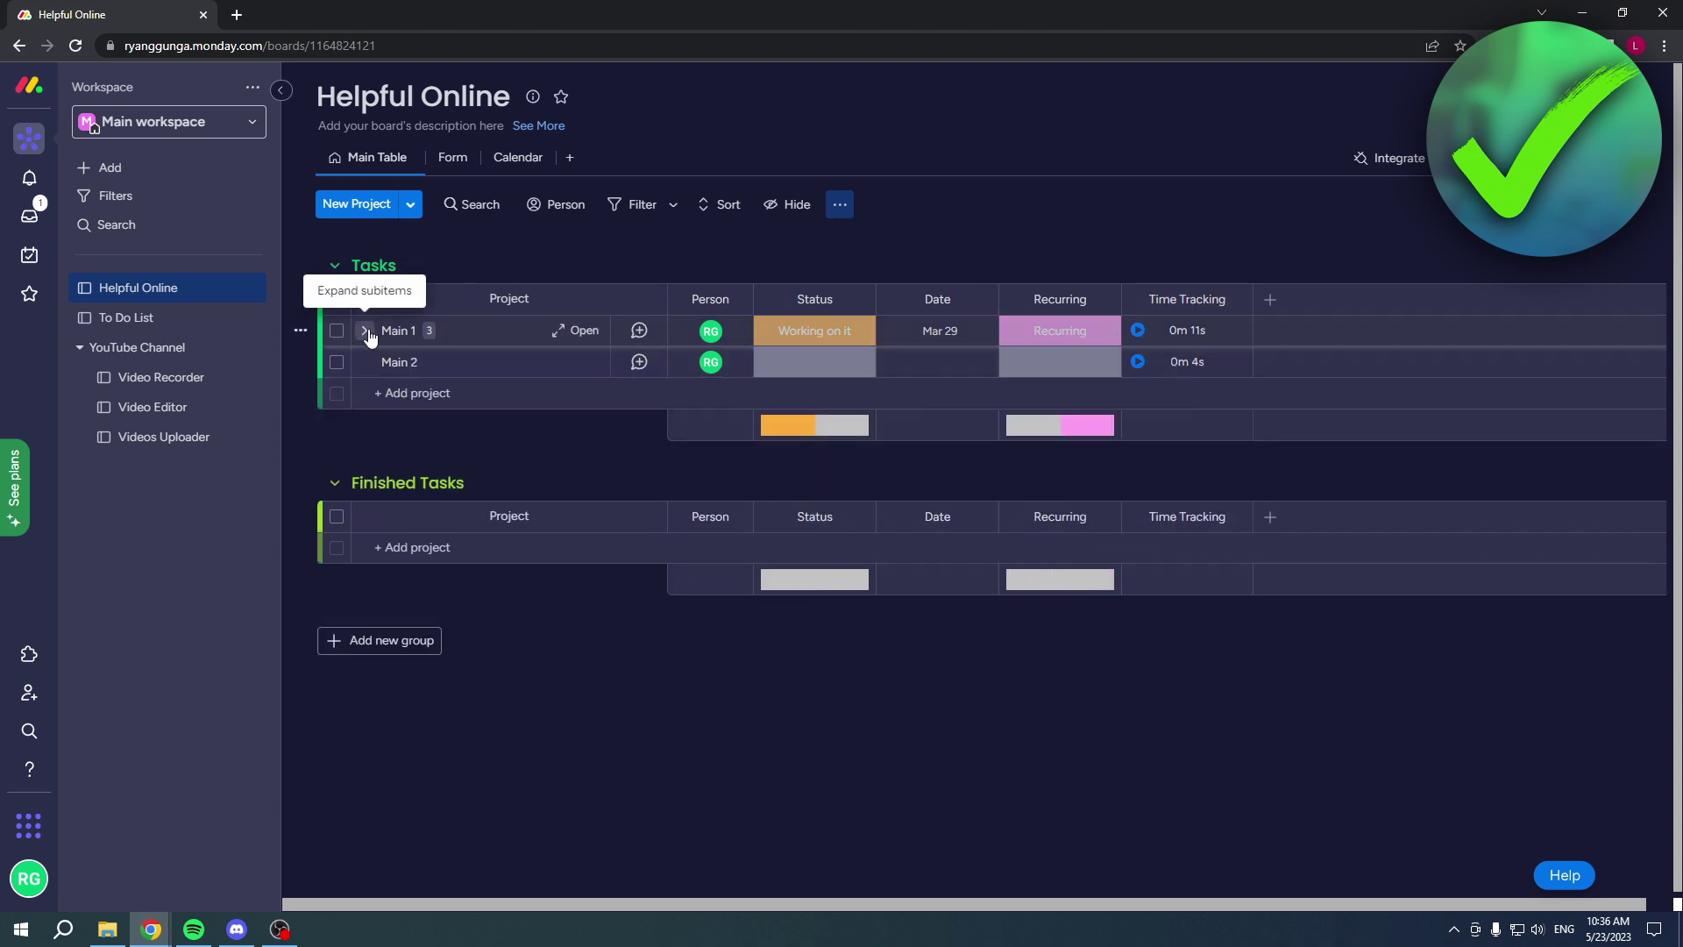
Expand Main 1 and start the timers on Sub 1, Sub 2 and Sub 3
{"action": "left_click", "coordinate": [367, 332]}
{"action": "left_click", "coordinate": [366, 332]}
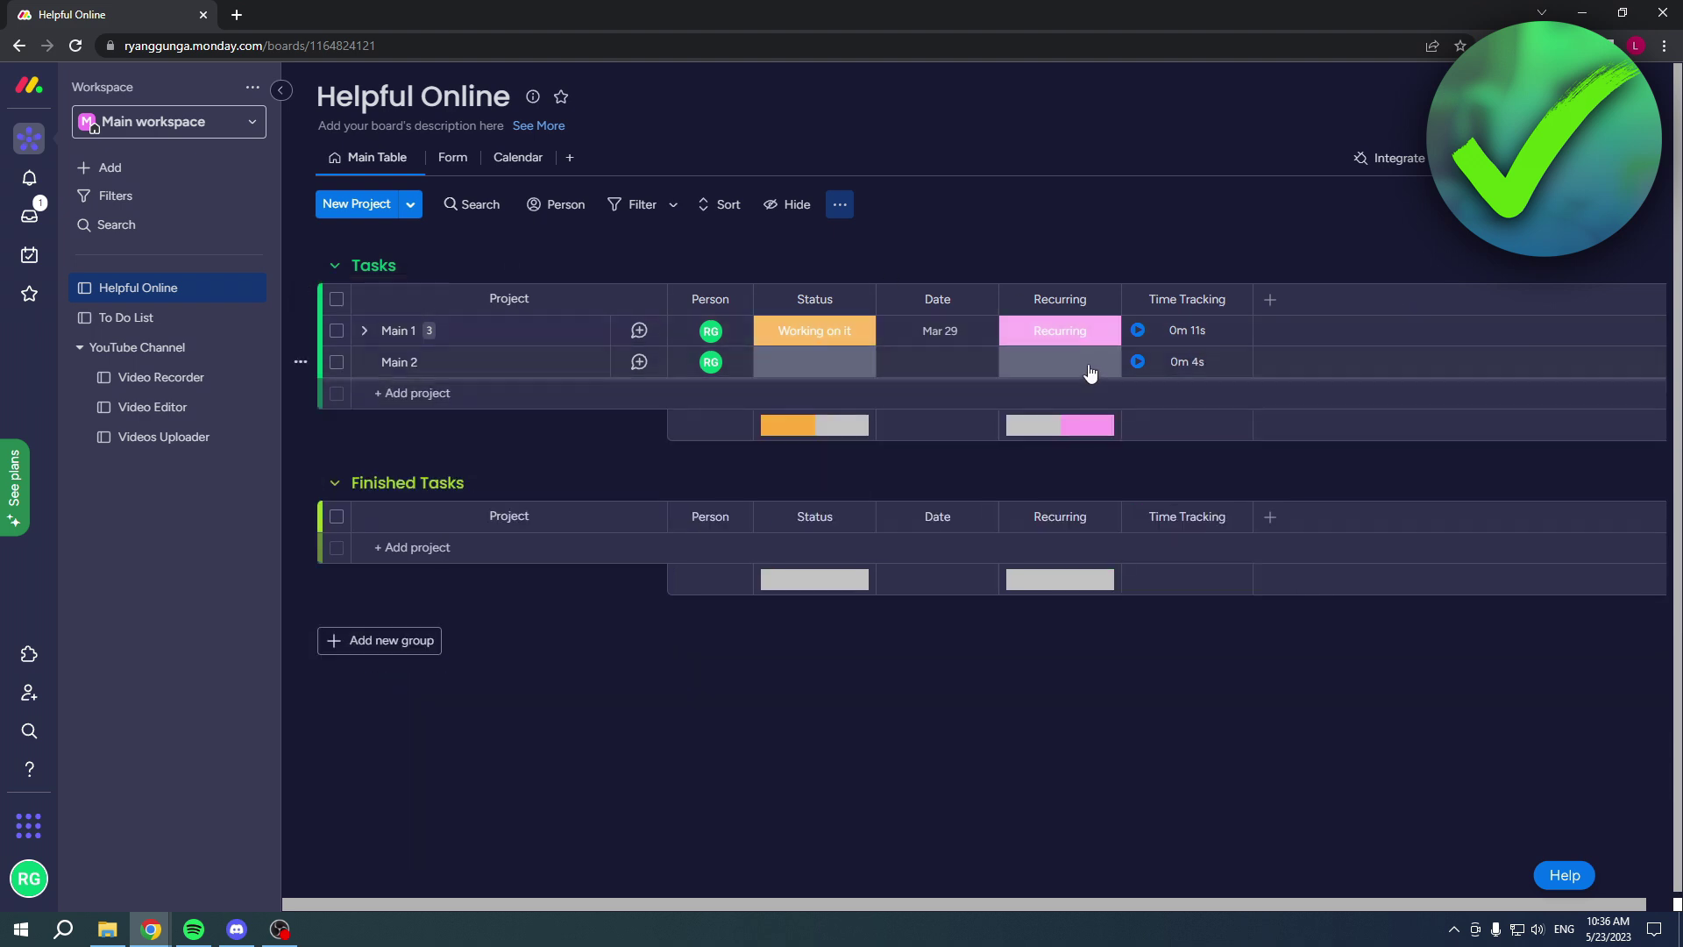
{"action": "left_click", "coordinate": [364, 332]}
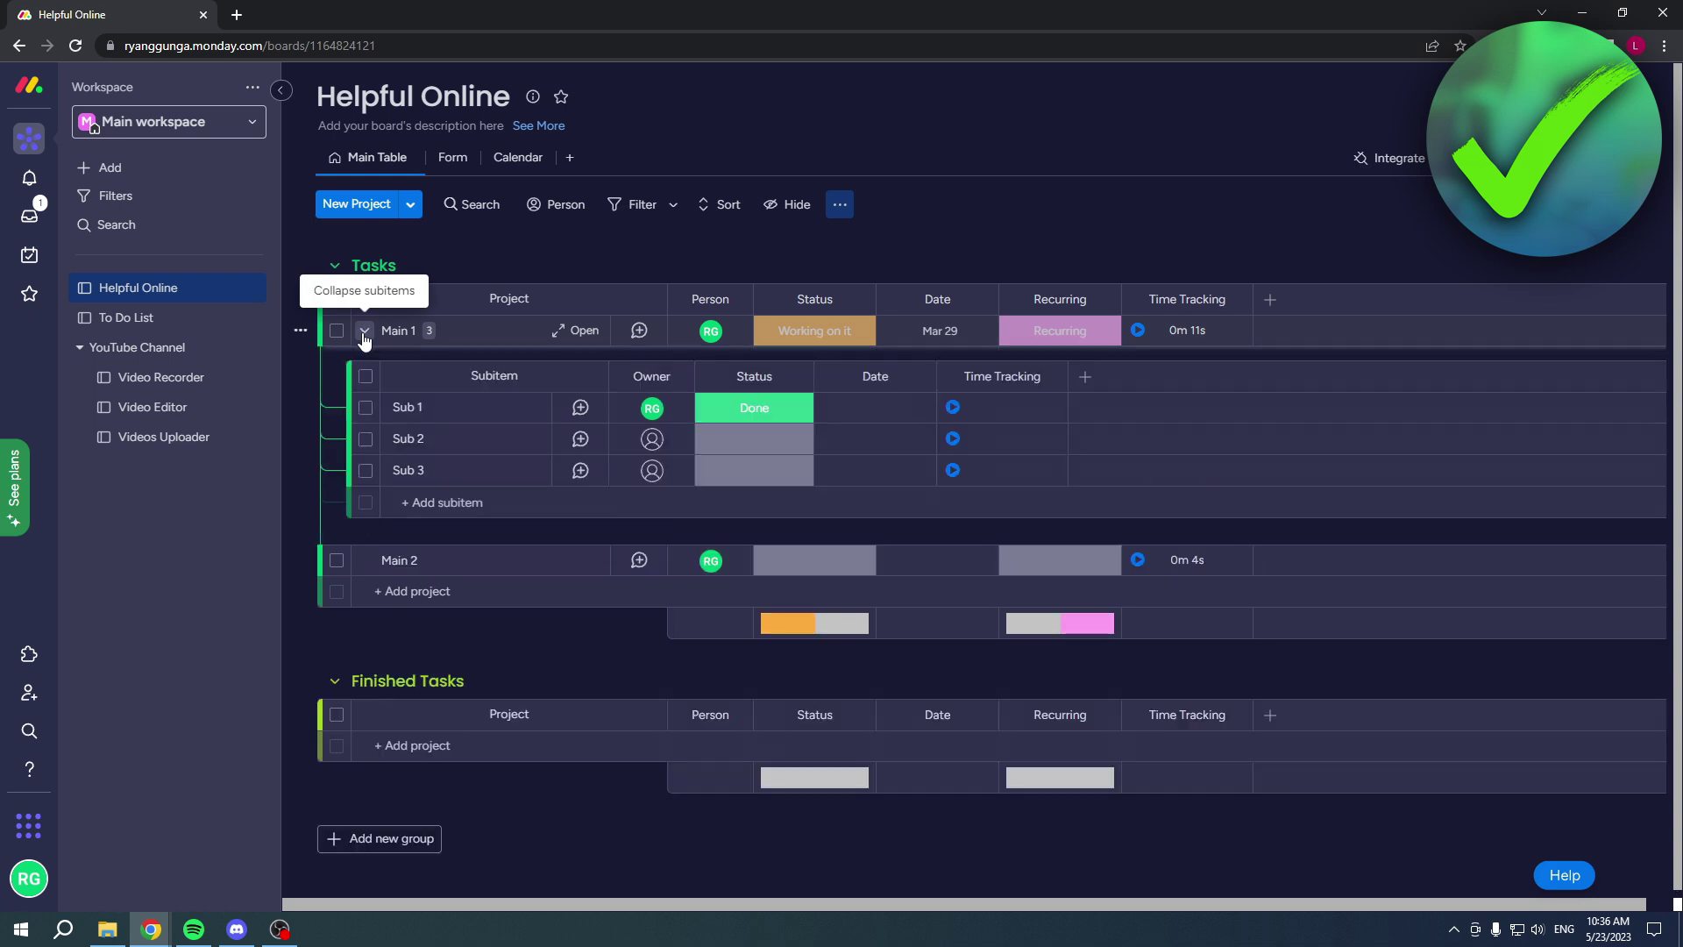
{"action": "left_click", "coordinate": [953, 406]}
{"action": "left_click", "coordinate": [953, 438]}
{"action": "left_click", "coordinate": [952, 470]}
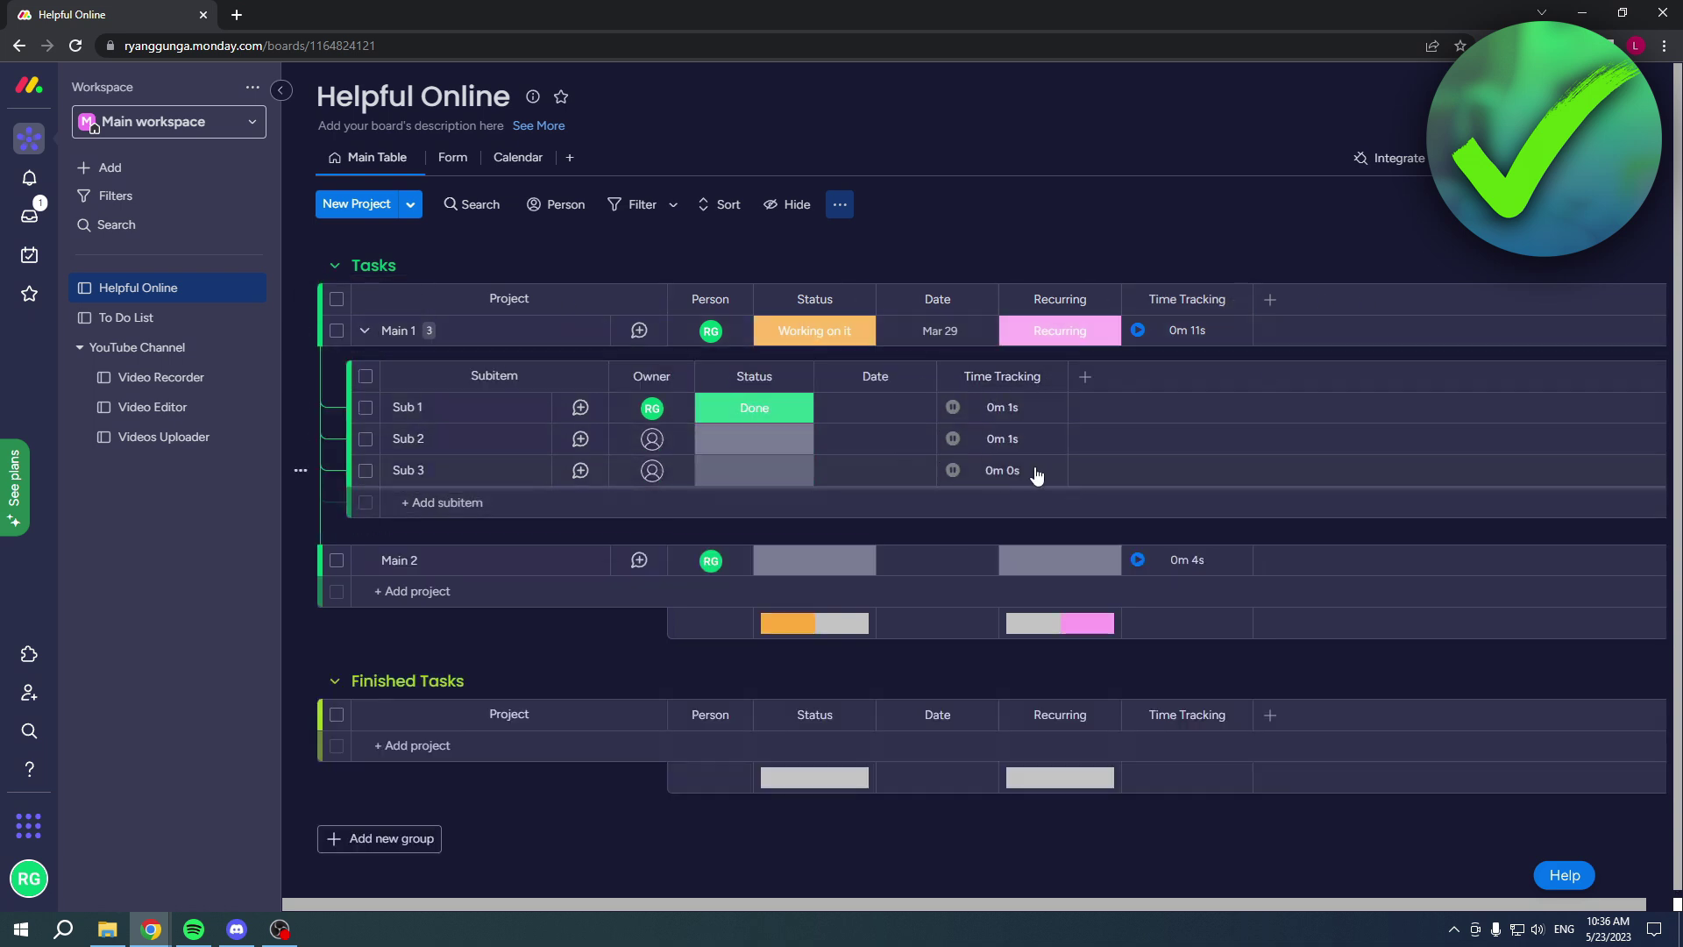
Clear all sessions from Main 1's own Time Tracking Log
{"action": "left_click", "coordinate": [1236, 298]}
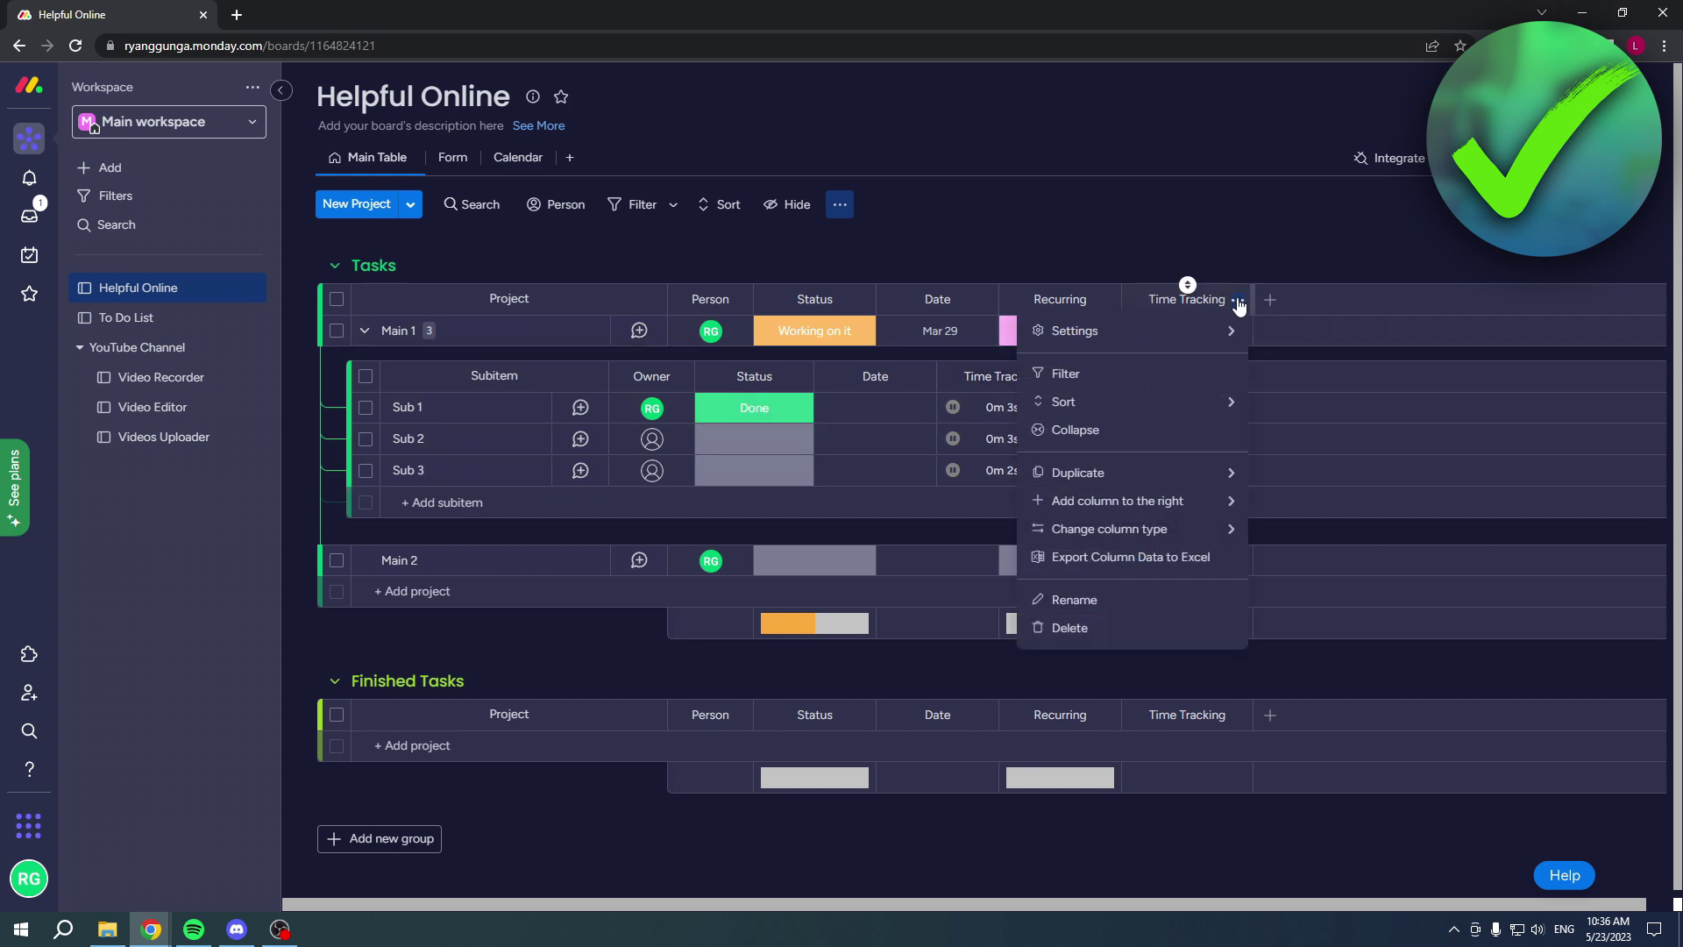
{"action": "left_click", "coordinate": [1237, 299]}
{"action": "left_click", "coordinate": [1196, 329]}
{"action": "left_click", "coordinate": [1240, 368]}
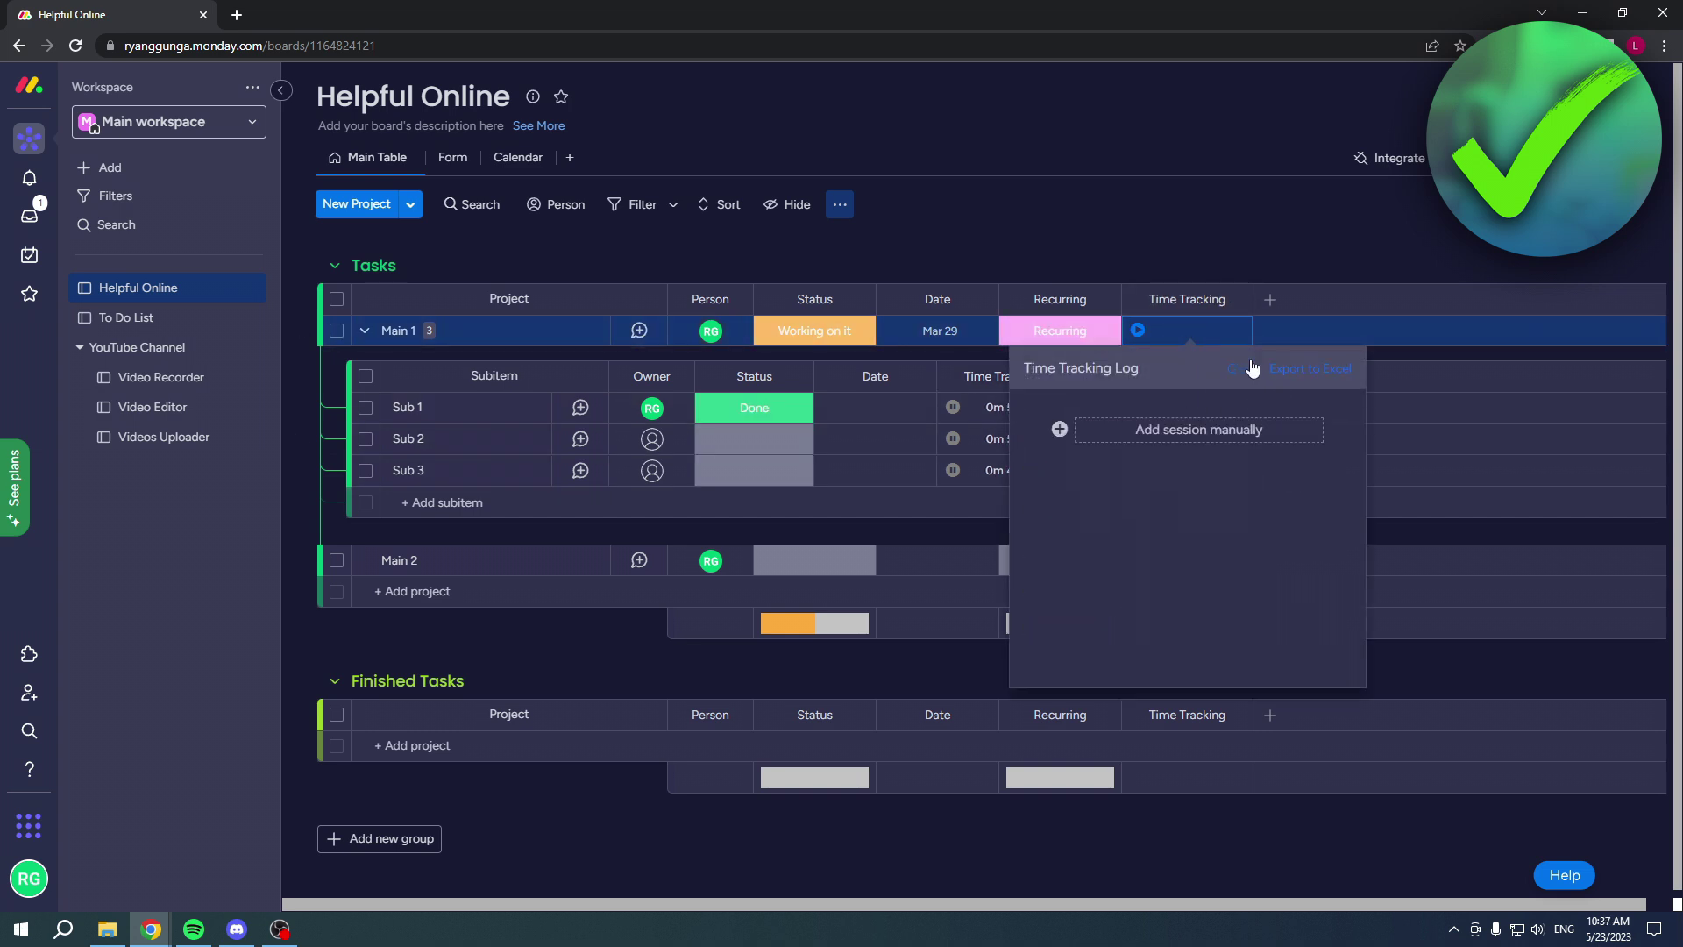
{"action": "left_click", "coordinate": [1250, 263]}
Pause the subitem timers at 0m 8s, 0m 8s and 0m 9s
{"action": "left_click", "coordinate": [953, 406]}
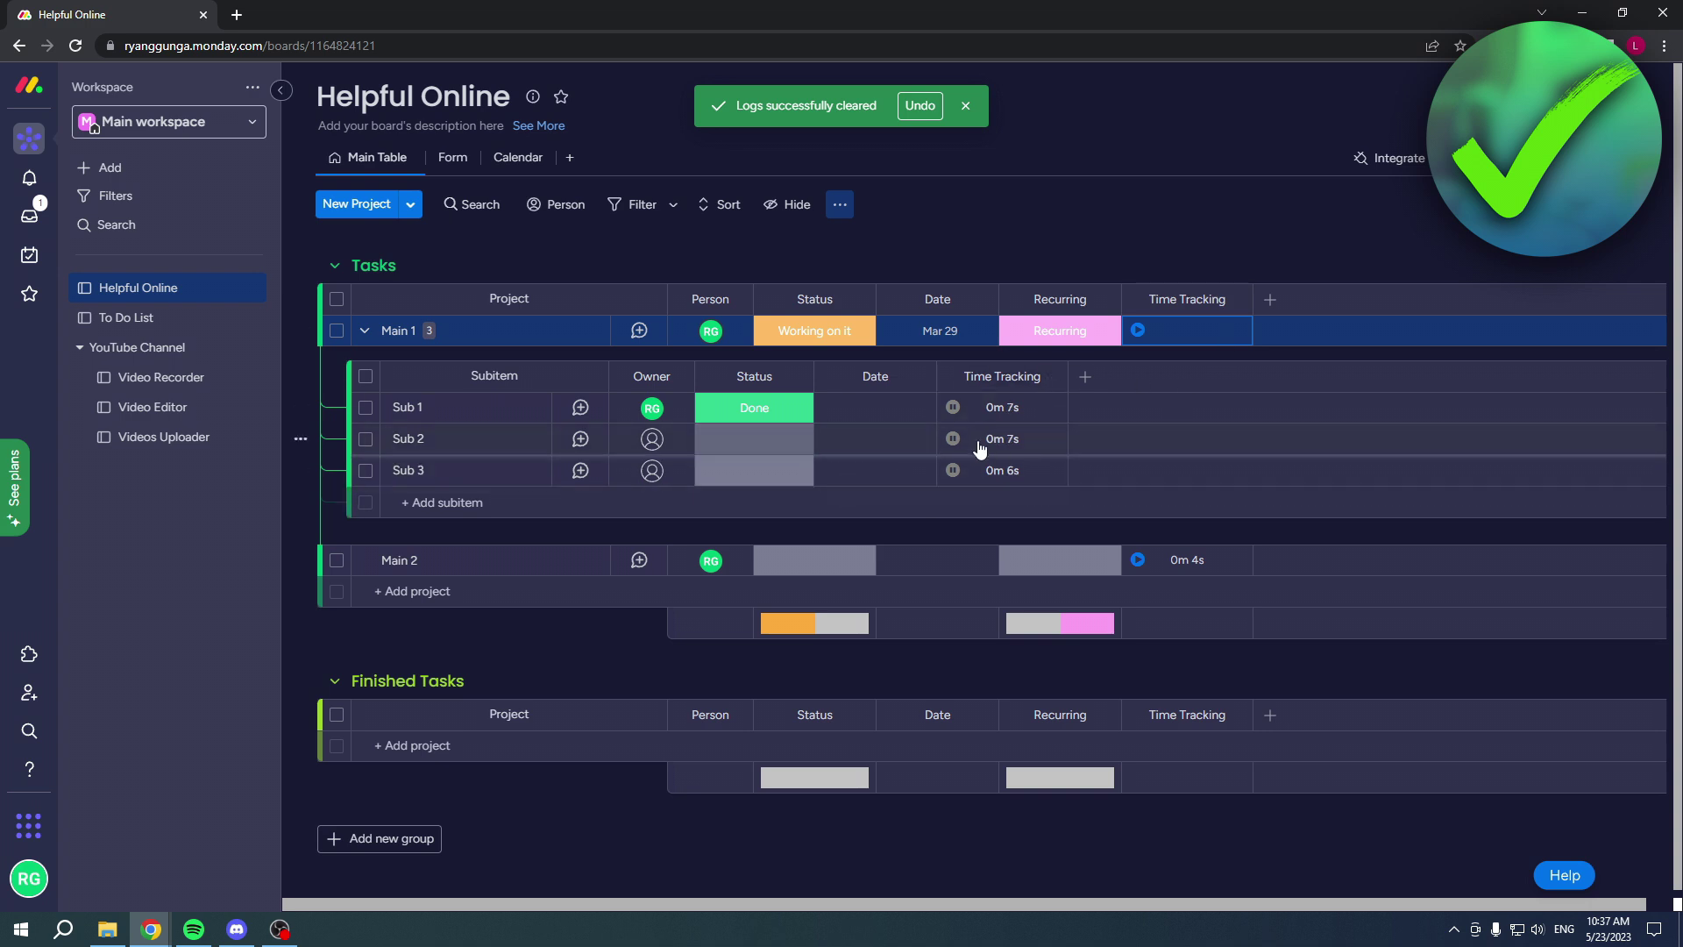
{"action": "left_click", "coordinate": [952, 438]}
{"action": "left_click", "coordinate": [953, 471]}
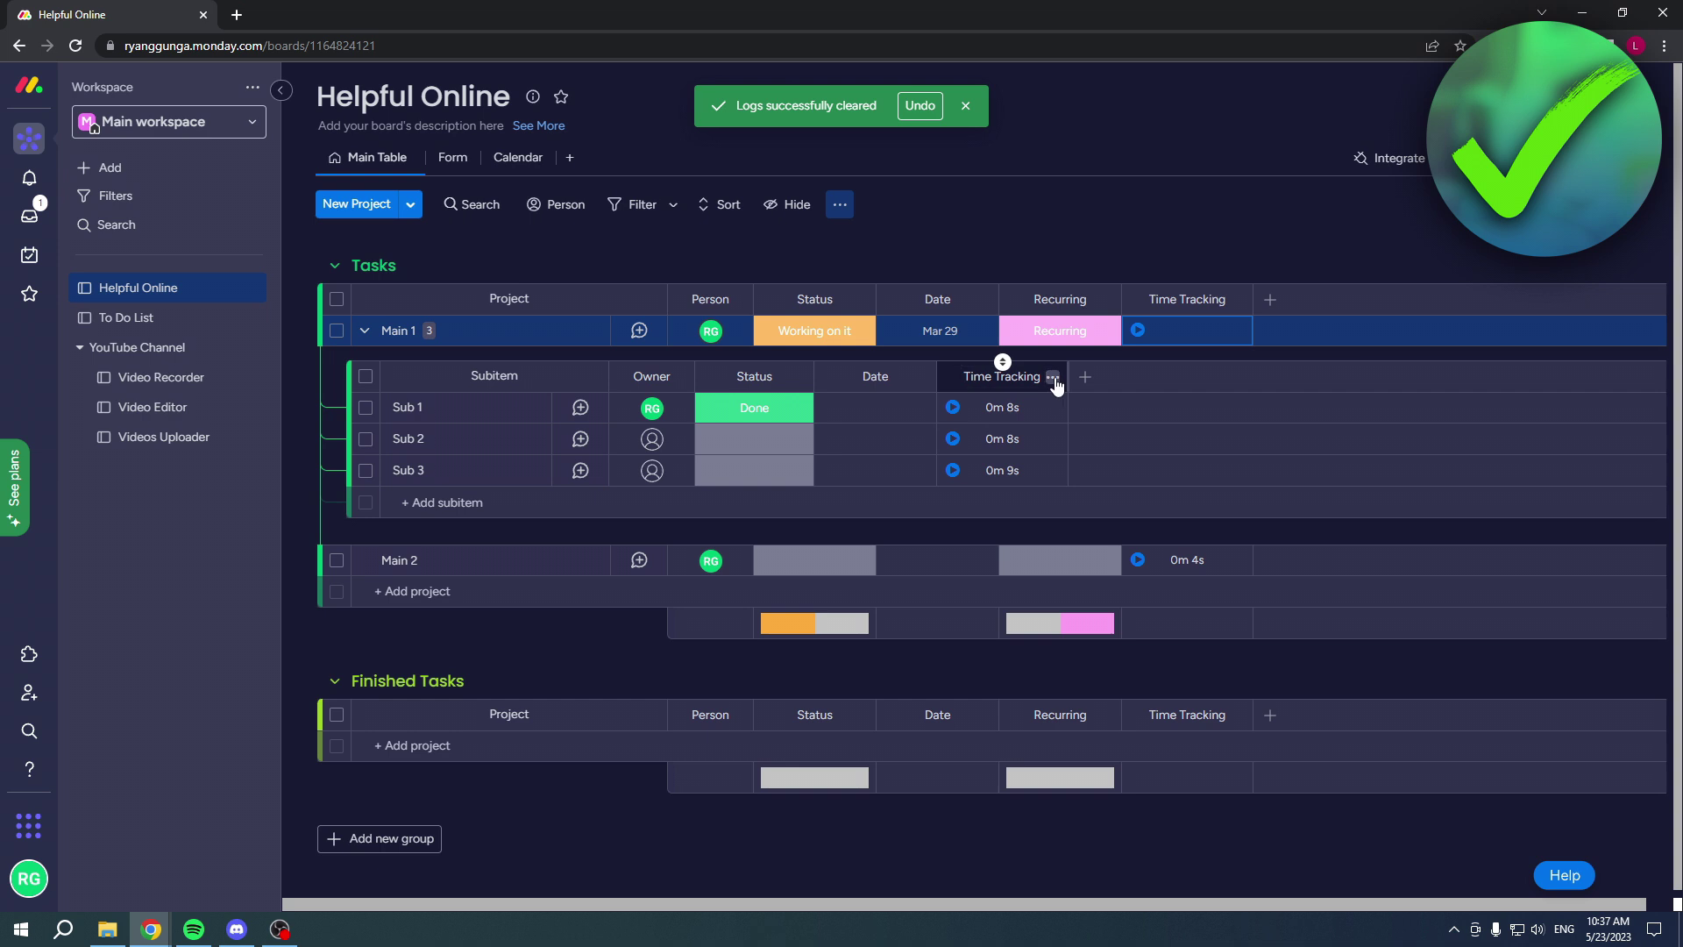
Show the subitem Time Tracking summary on parent items and widen the new column
{"action": "left_click", "coordinate": [1053, 377]}
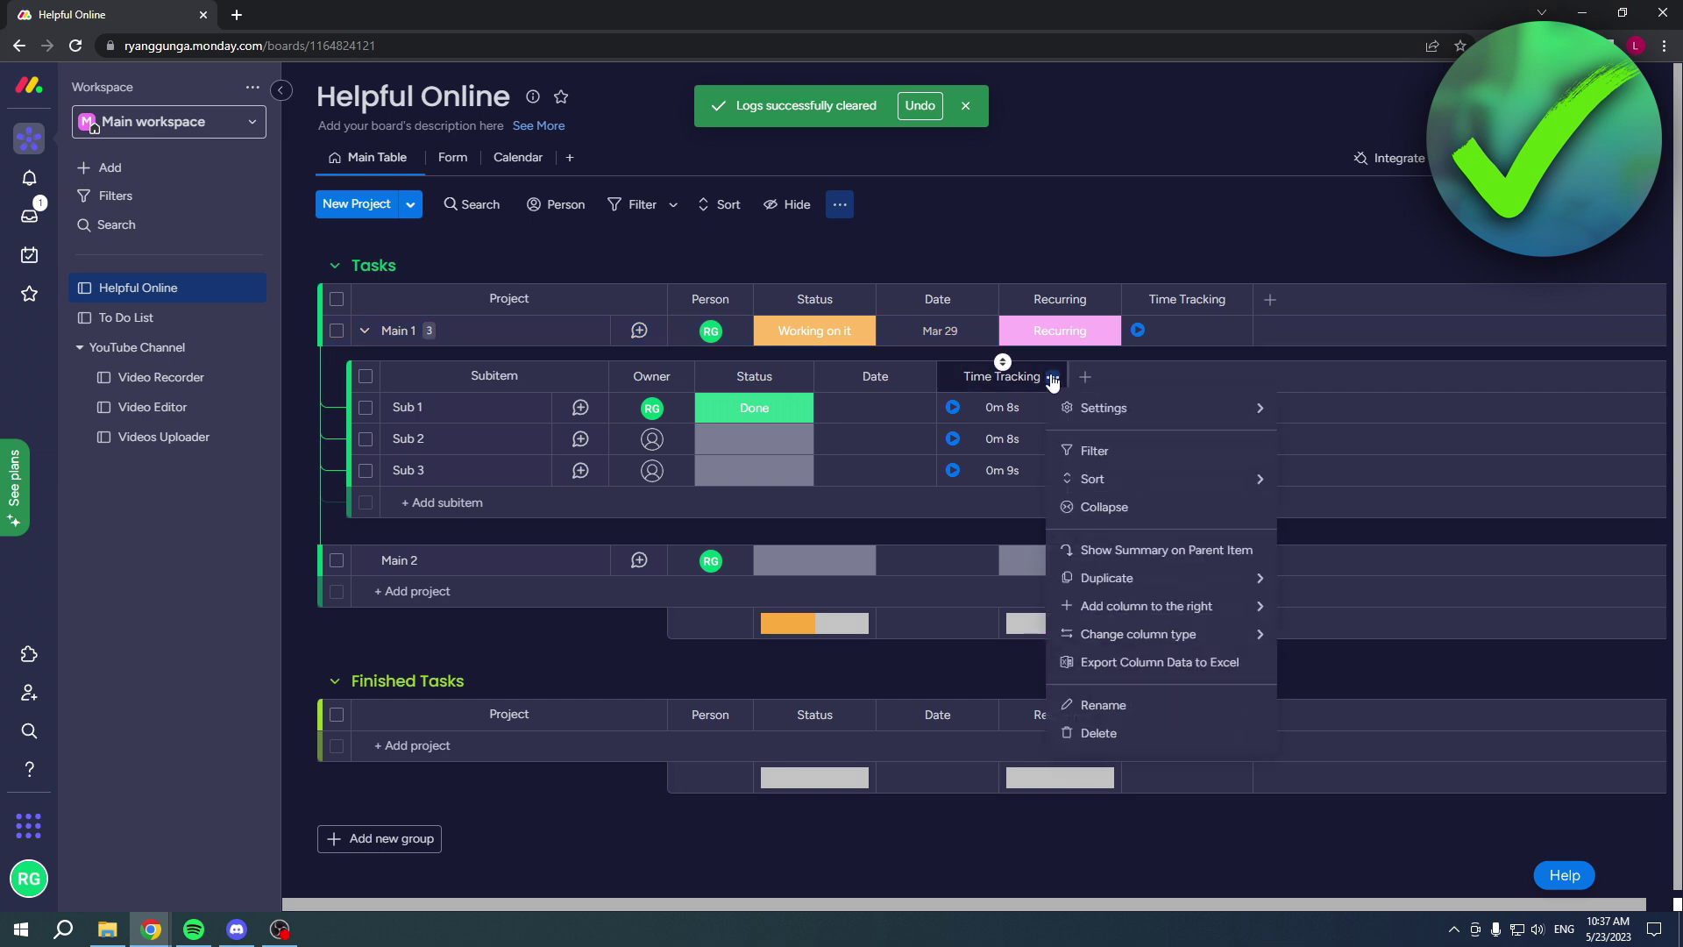
{"action": "left_click", "coordinate": [1135, 550]}
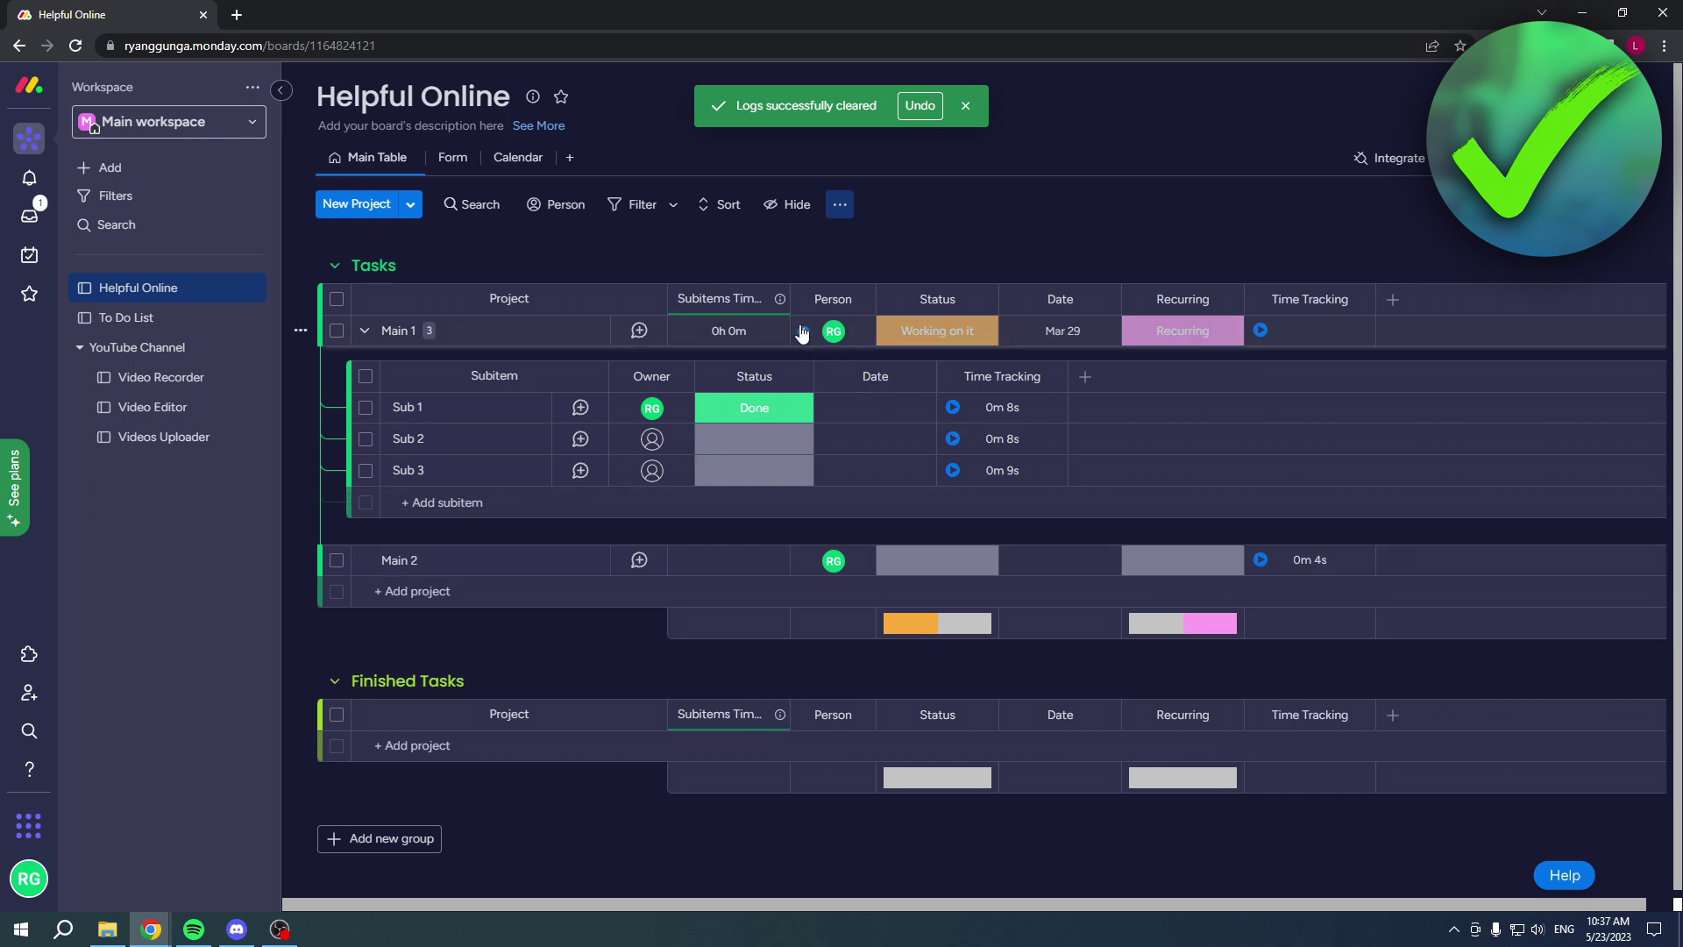
{"action": "left_click_drag", "start_coordinate": [790, 302], "coordinate": [864, 303]}
Inspect Main 1's 0h 0m subitem total and Sub 1's recorded time sessions
{"action": "left_click", "coordinate": [363, 331]}
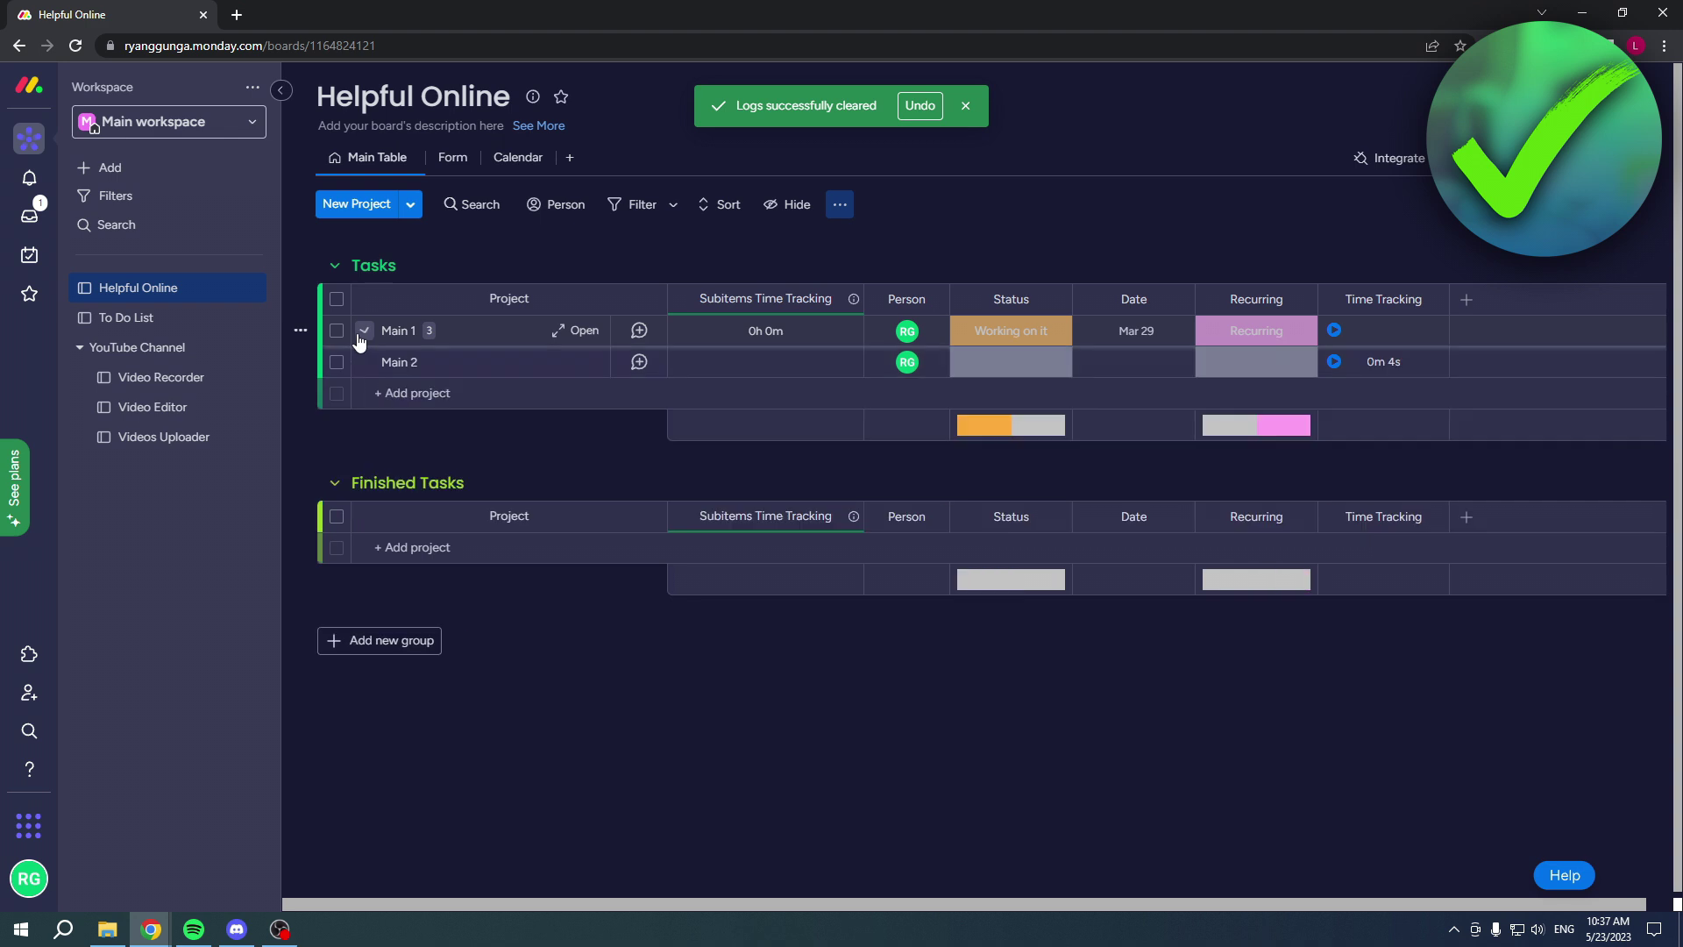
{"action": "left_click", "coordinate": [782, 342]}
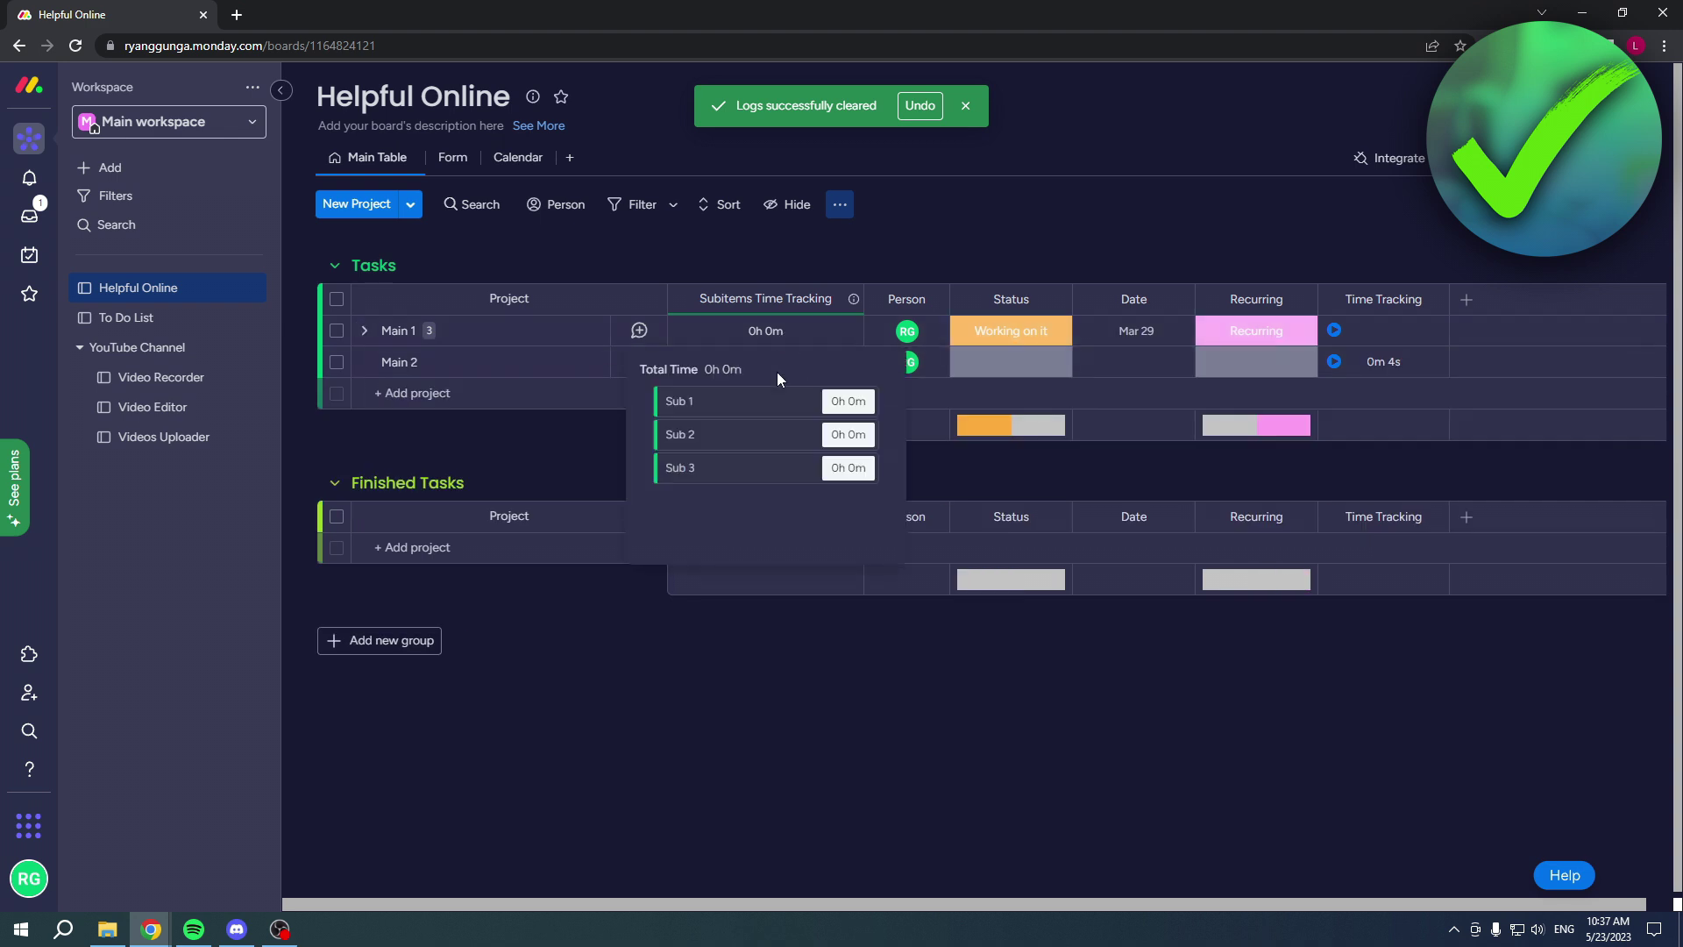
{"action": "left_click", "coordinate": [723, 401]}
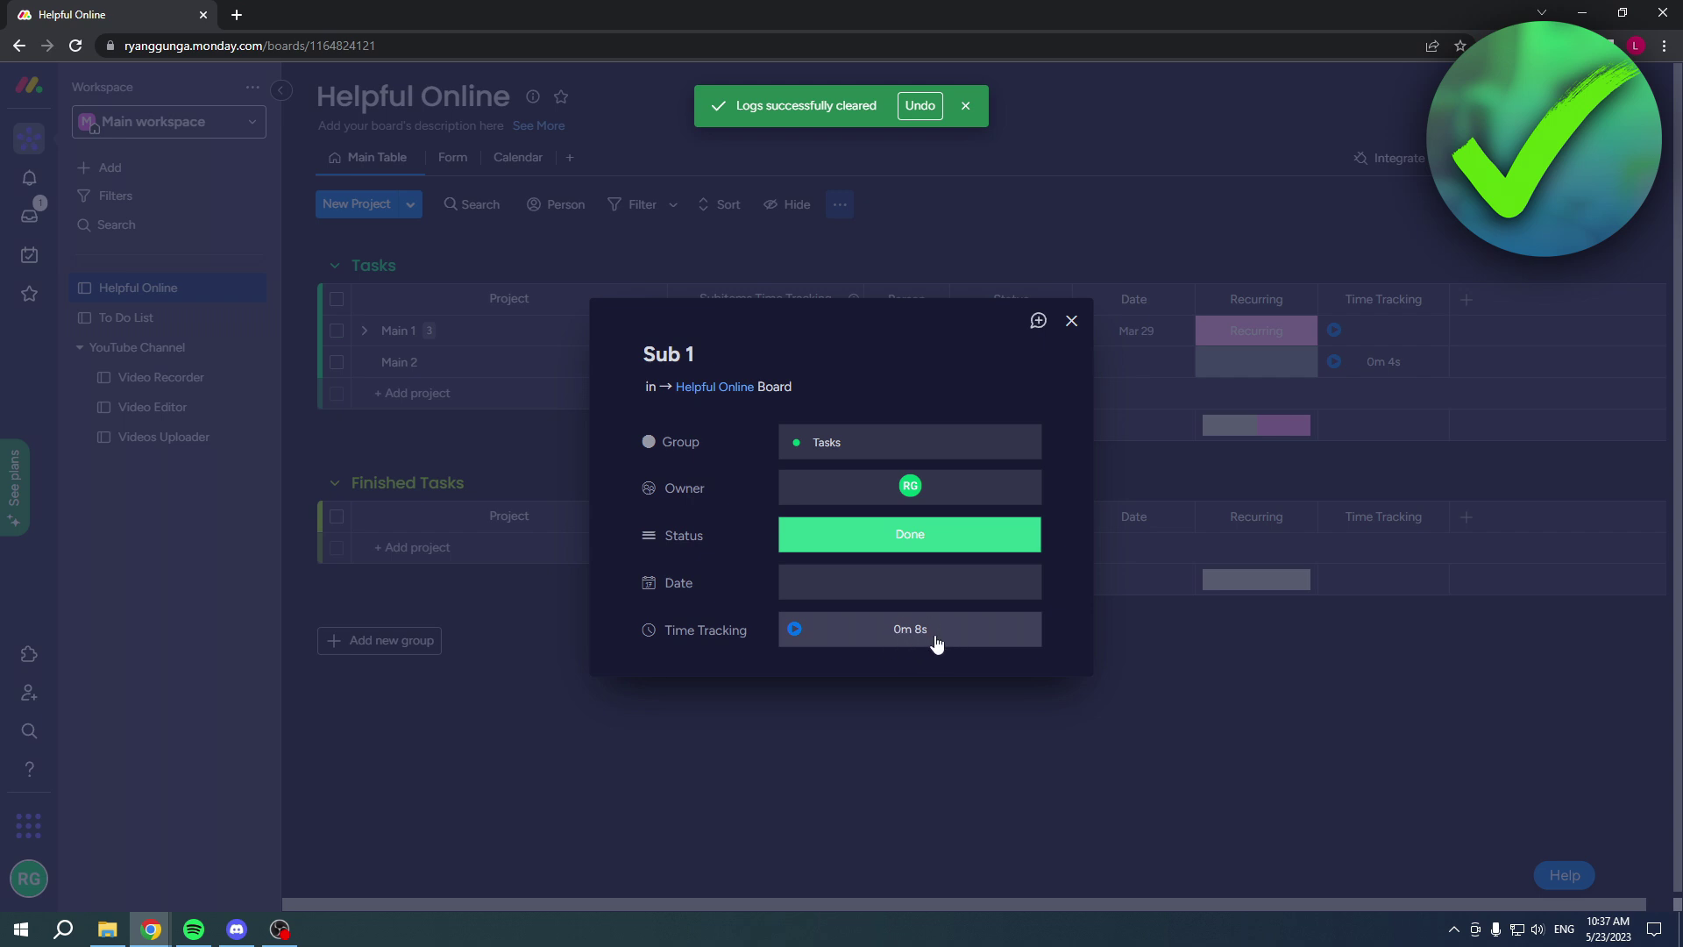
{"action": "left_click", "coordinate": [902, 644]}
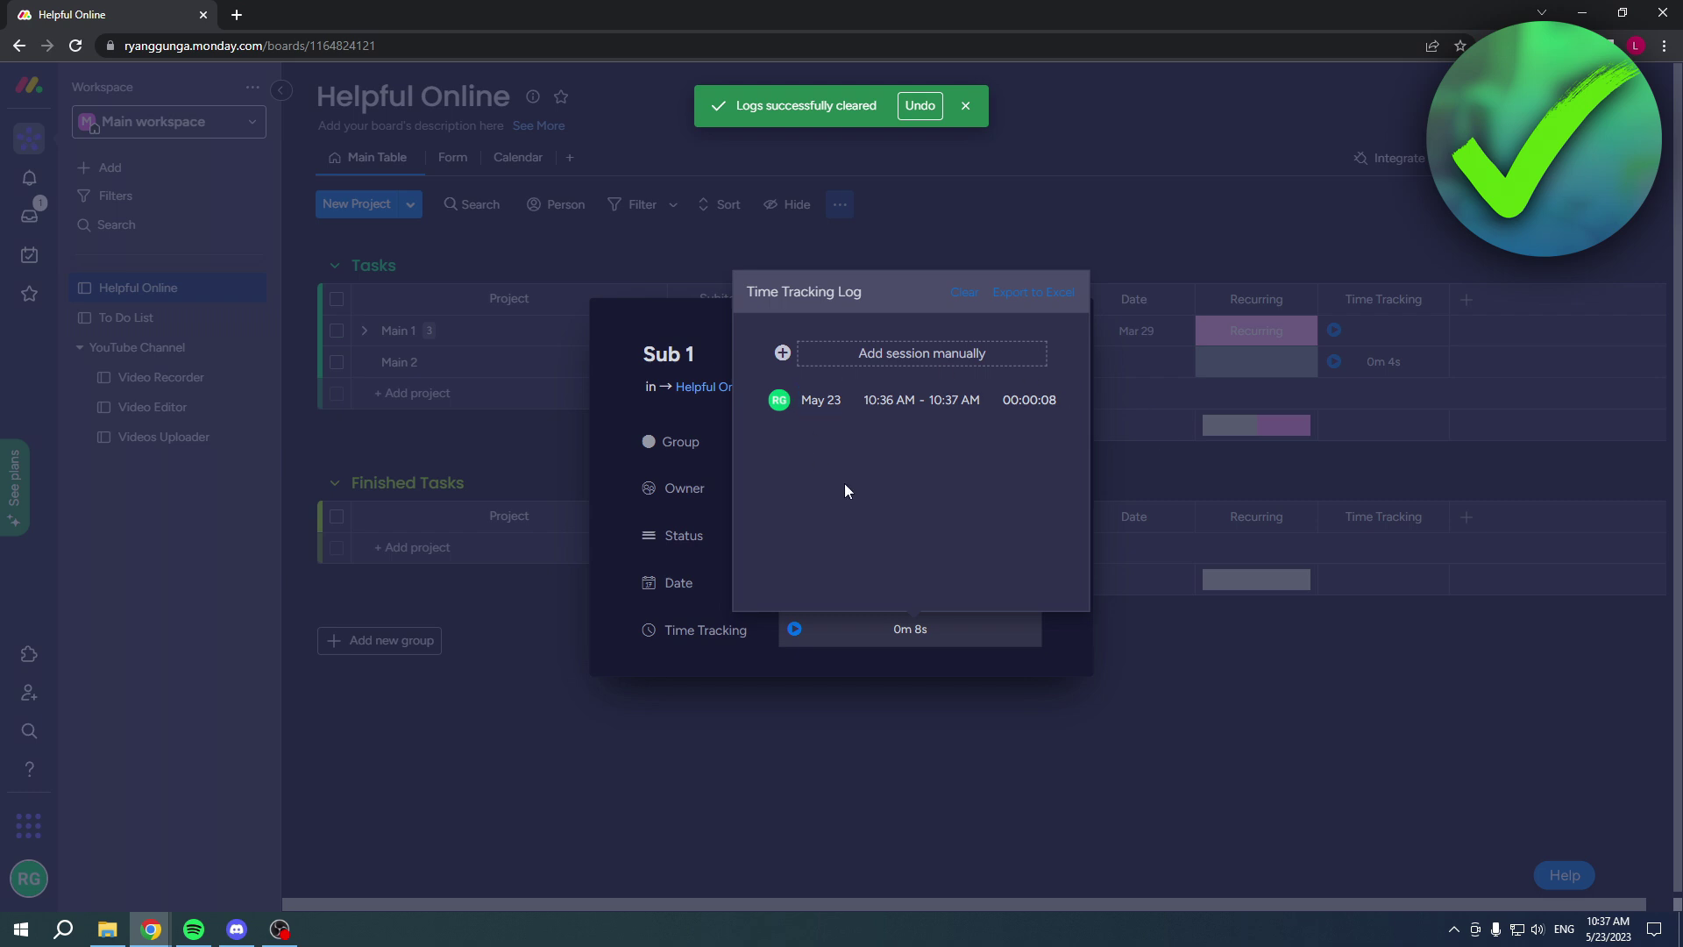
{"action": "left_click", "coordinate": [1116, 688]}
{"action": "left_click", "coordinate": [1116, 689]}
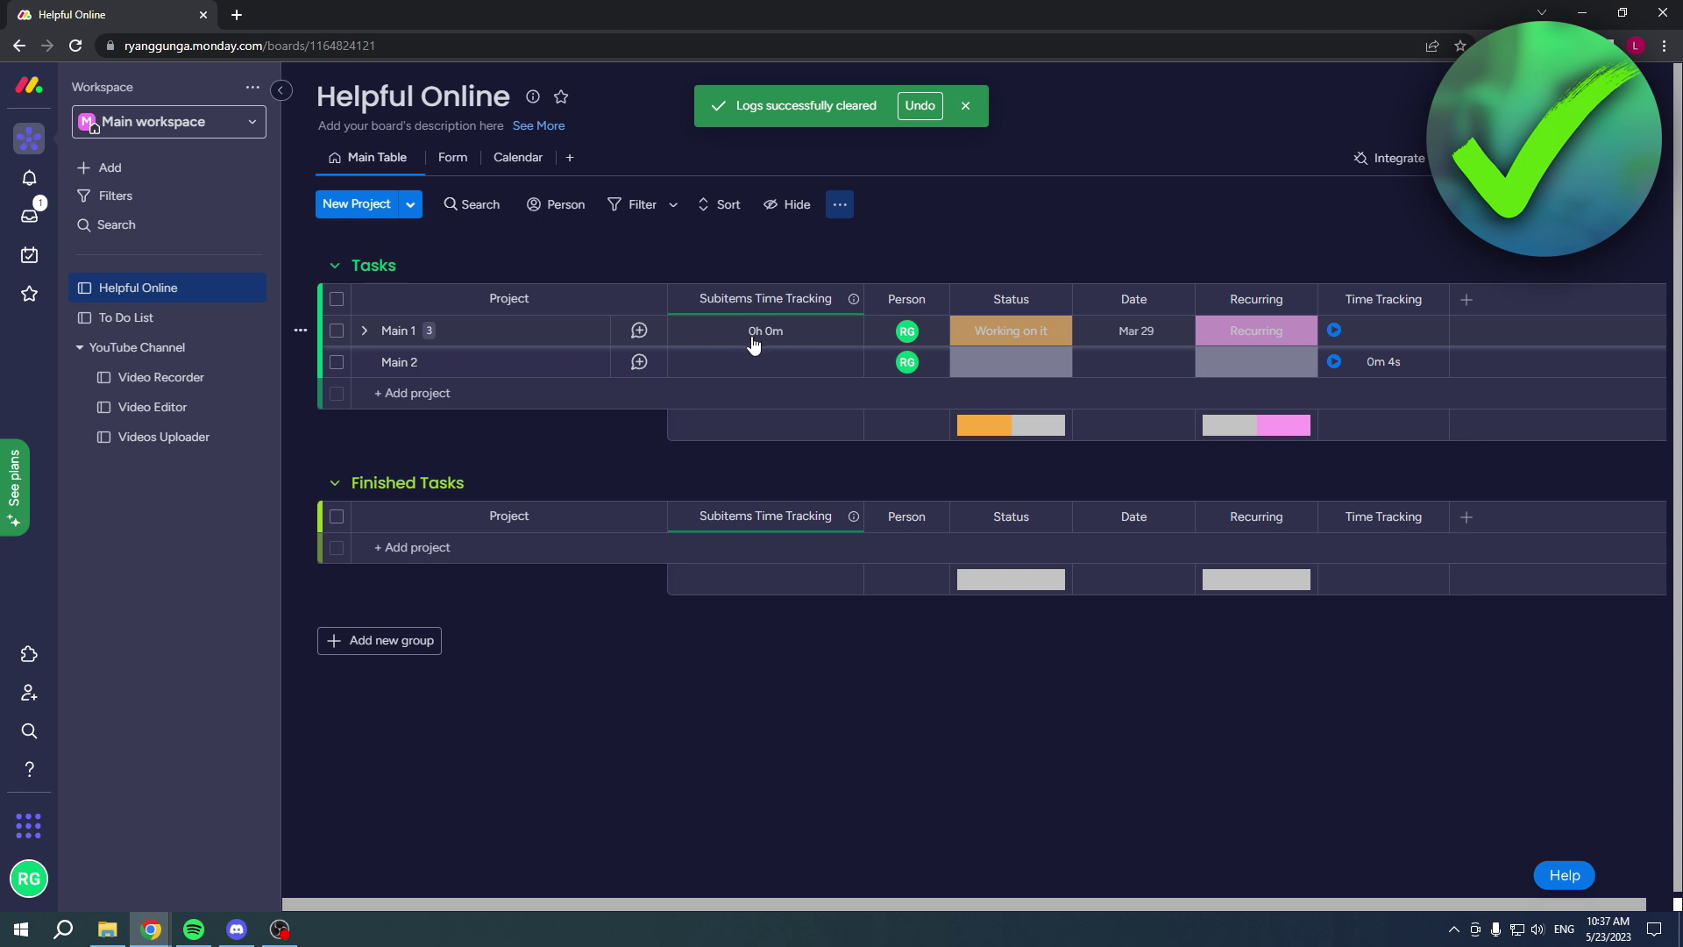
{"action": "left_click", "coordinate": [364, 330]}
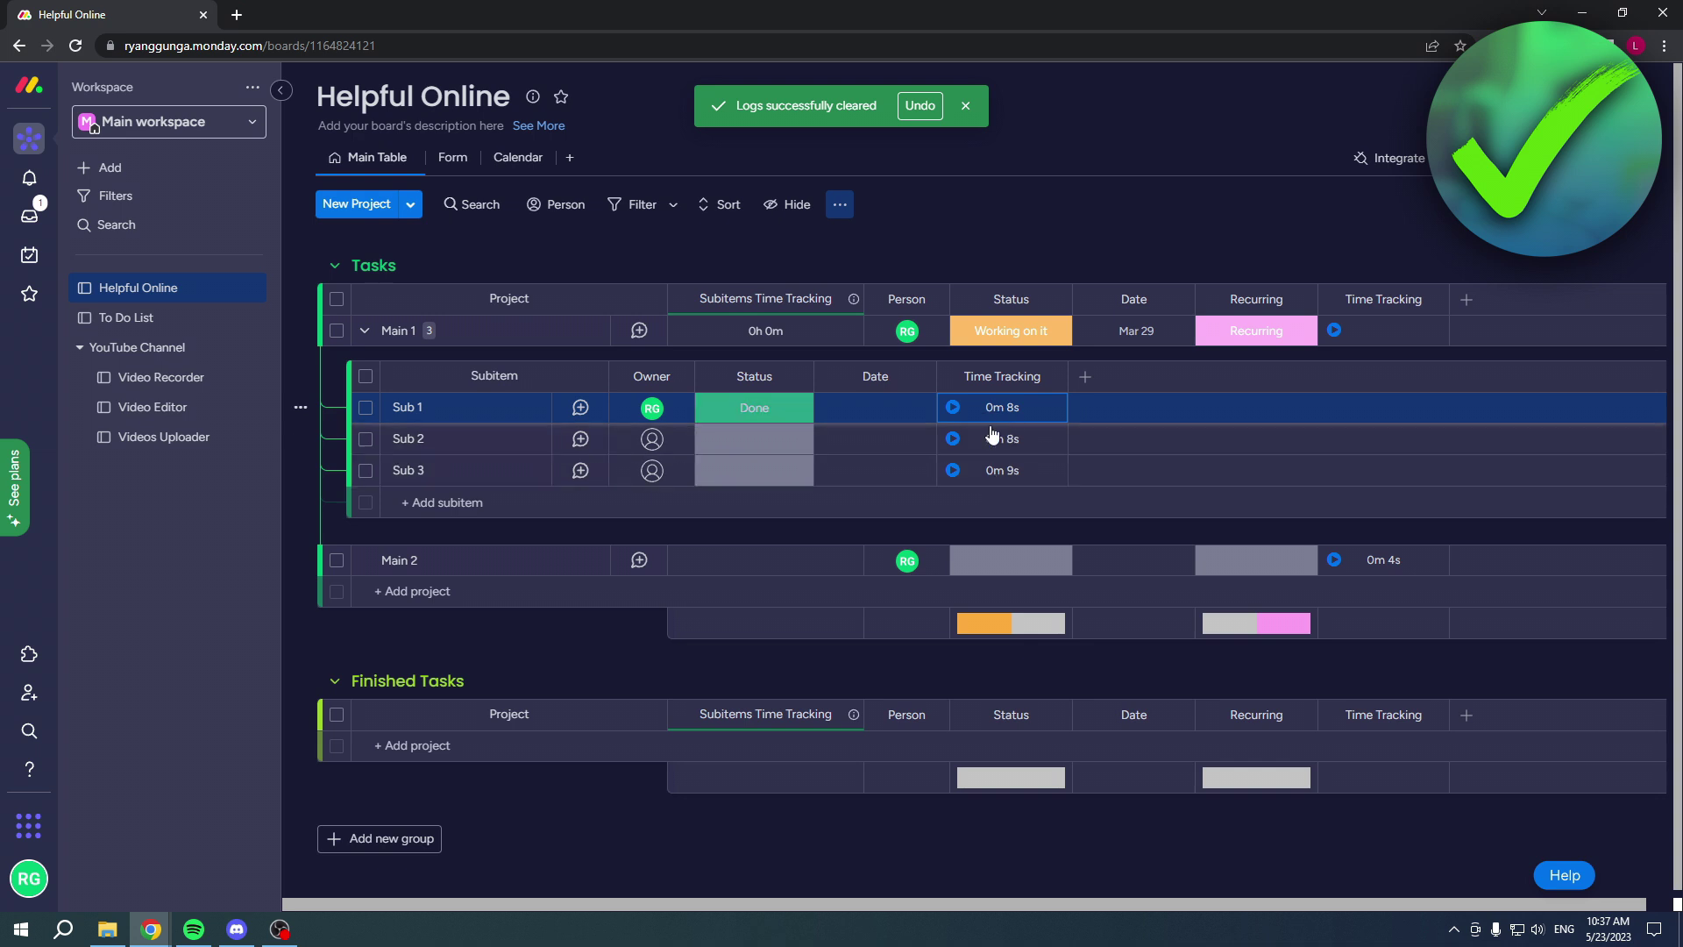